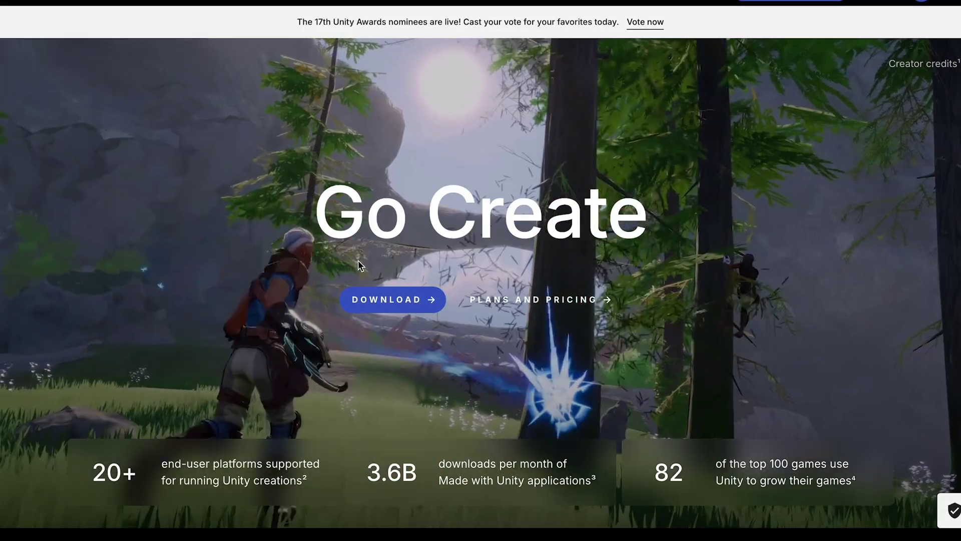
Go to unity.com's Download Unity page and scroll to the How to get started steps
click(366, 302)
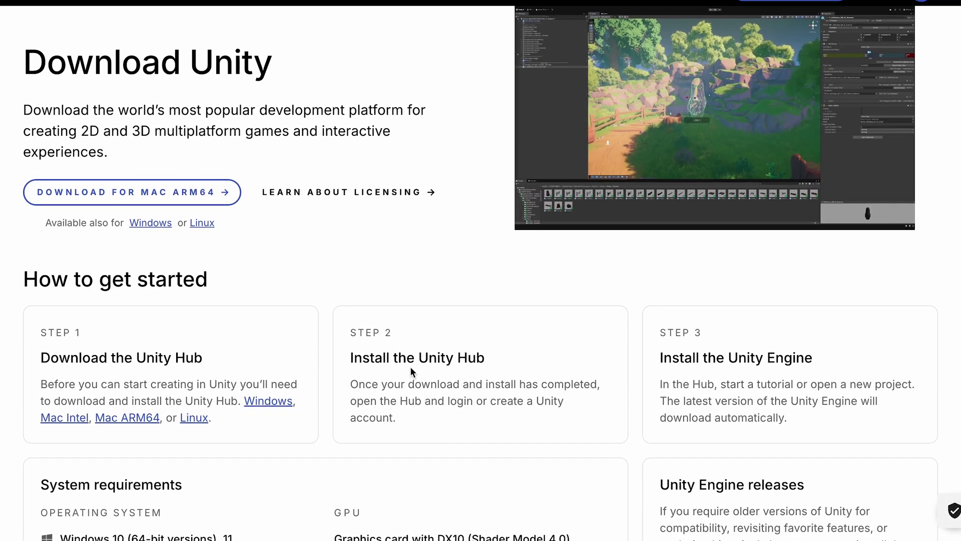
scroll(410, 371, down, 3)
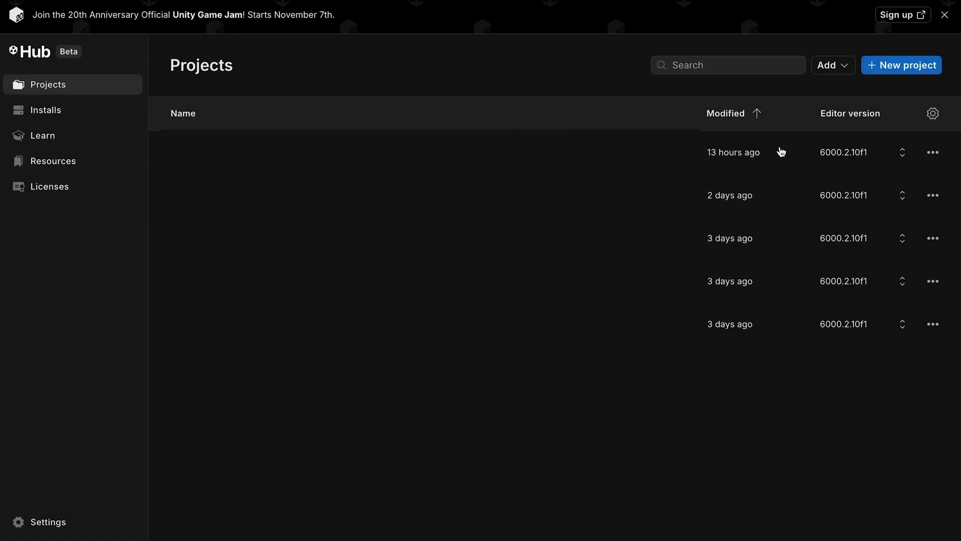
Create a new project from the Universal 2D template with the project name Platformer
click(901, 70)
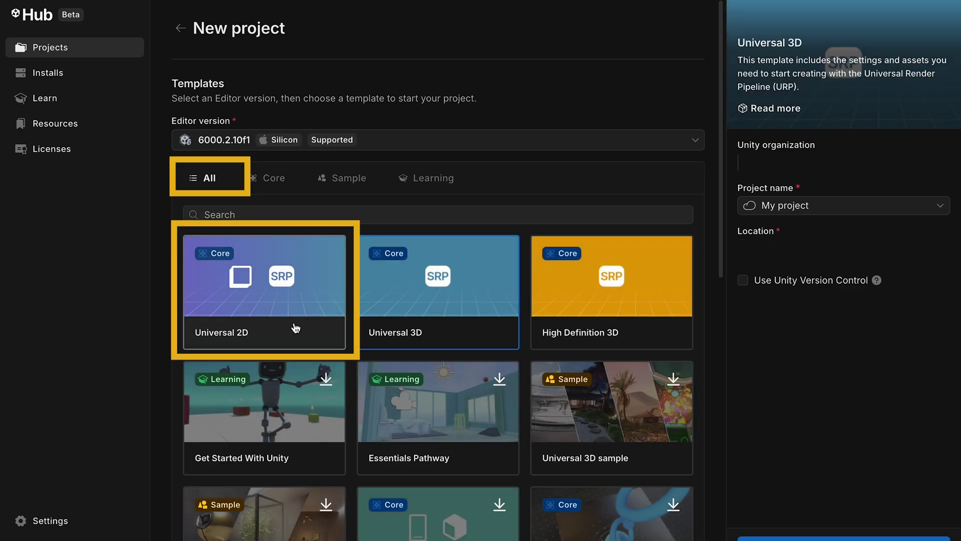
click(295, 328)
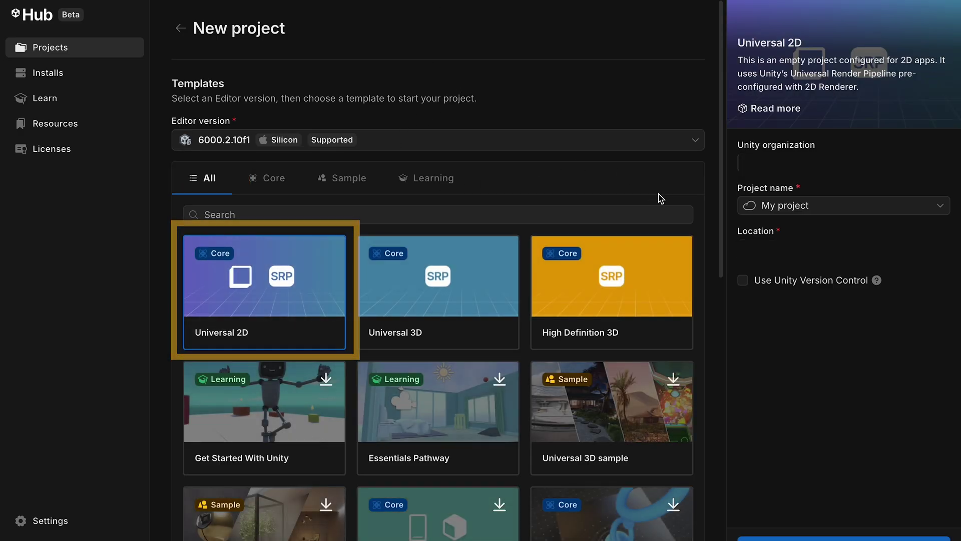
click(803, 206)
key(super+a)
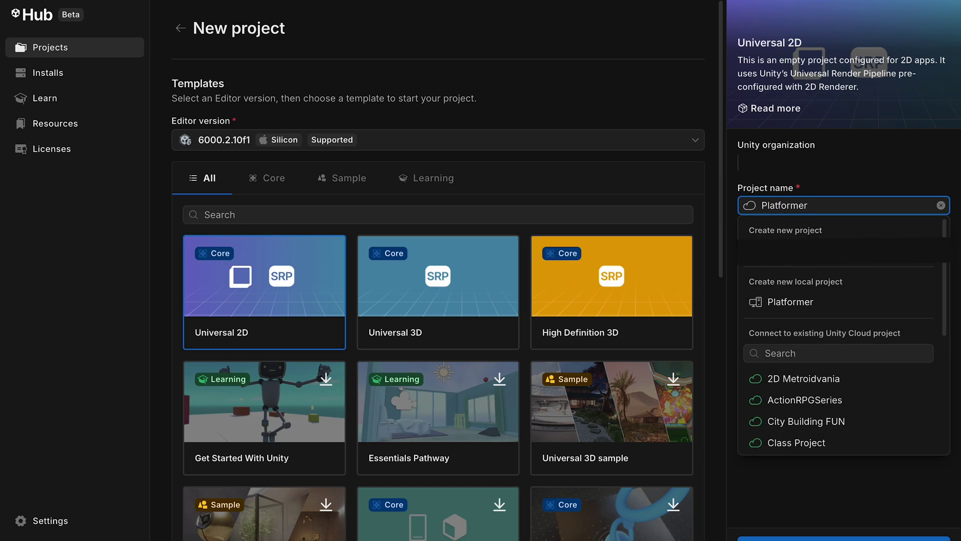
key(Escape)
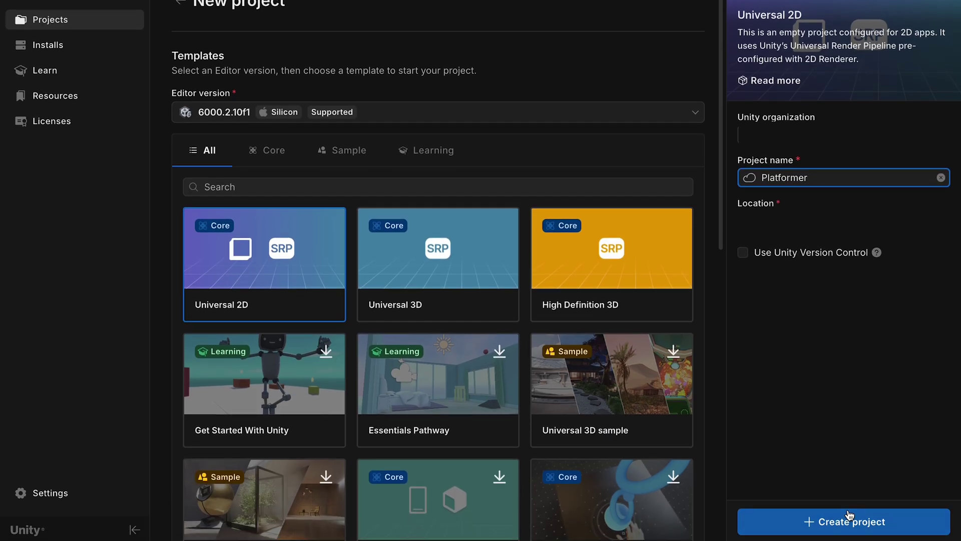
click(846, 522)
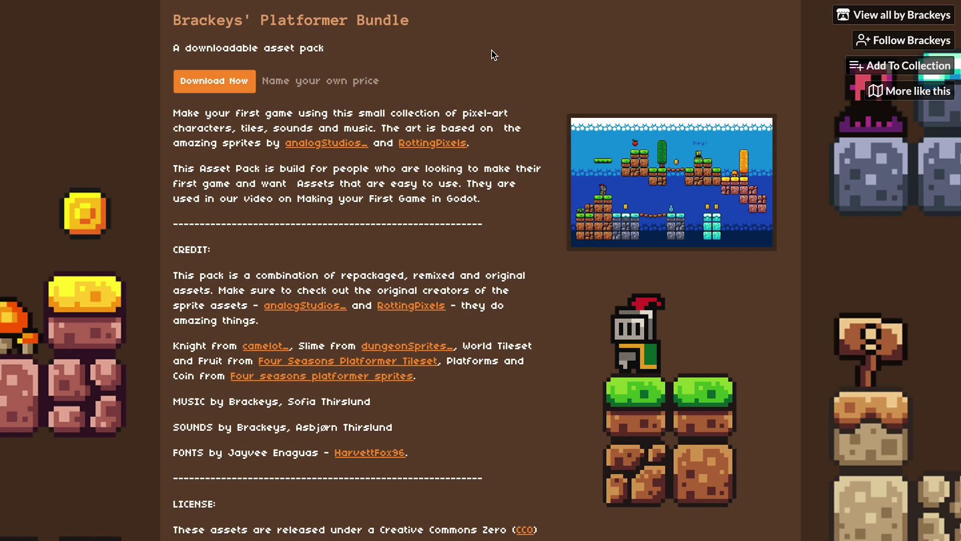
Reach the free downloads for Brackeys' Platformer Bundle on itch.io, declining to pay
scroll(495, 54, down, 4)
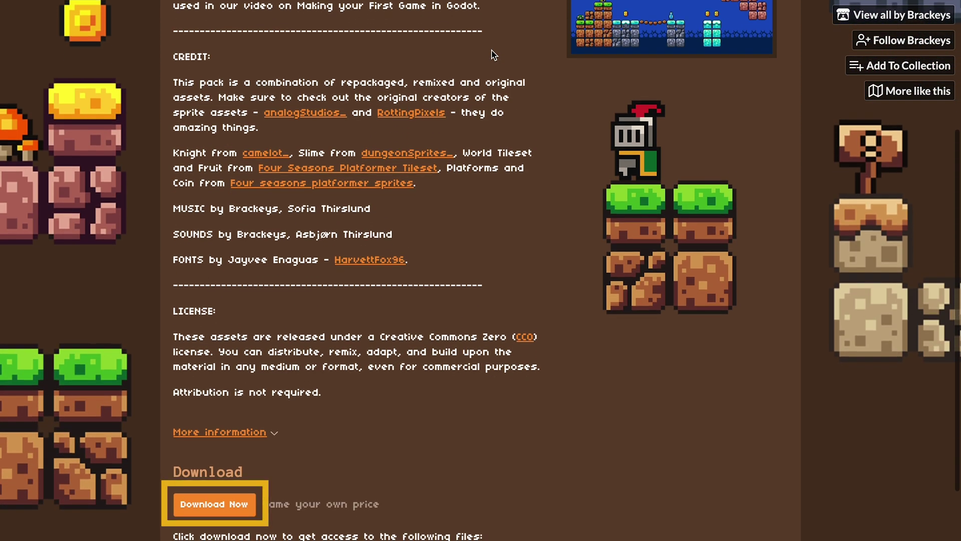
click(219, 514)
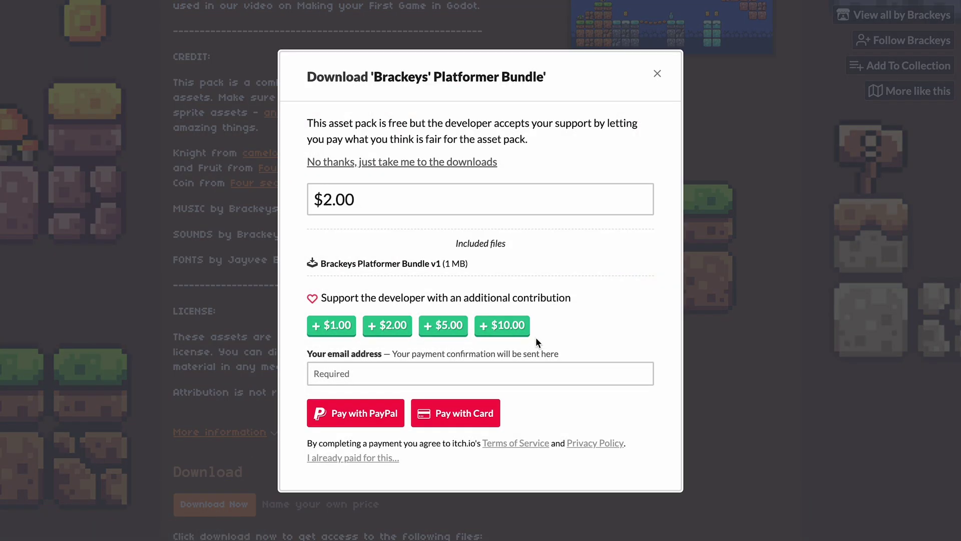
click(419, 167)
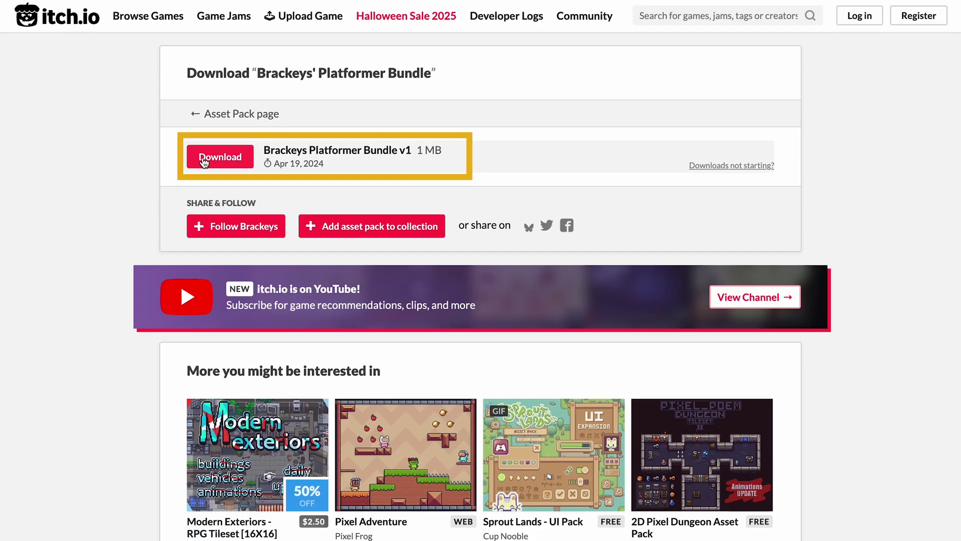
Download Brackeys Platformer Bundle v1, unzip brackeys_platformer_assets.zip and open its sprites folder
click(204, 160)
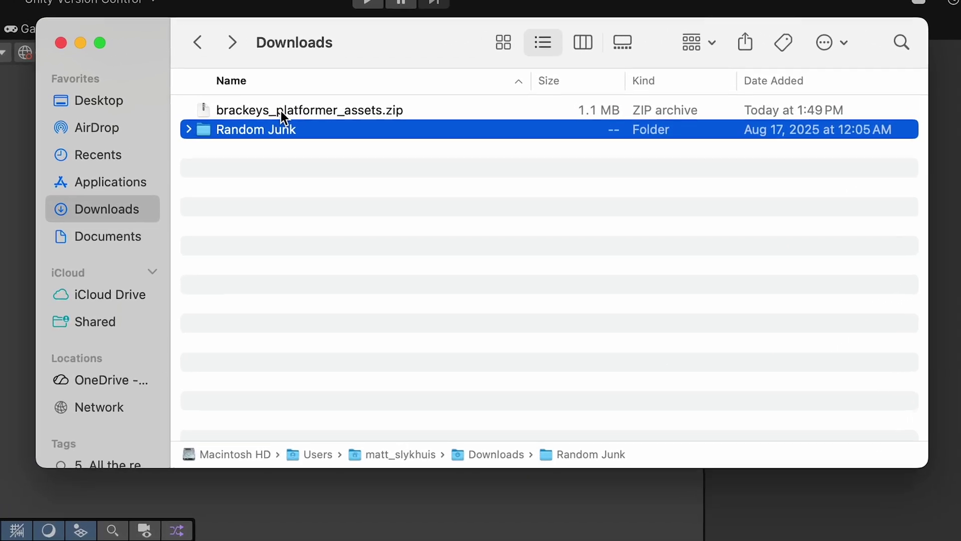
click(399, 62)
double_click(275, 113)
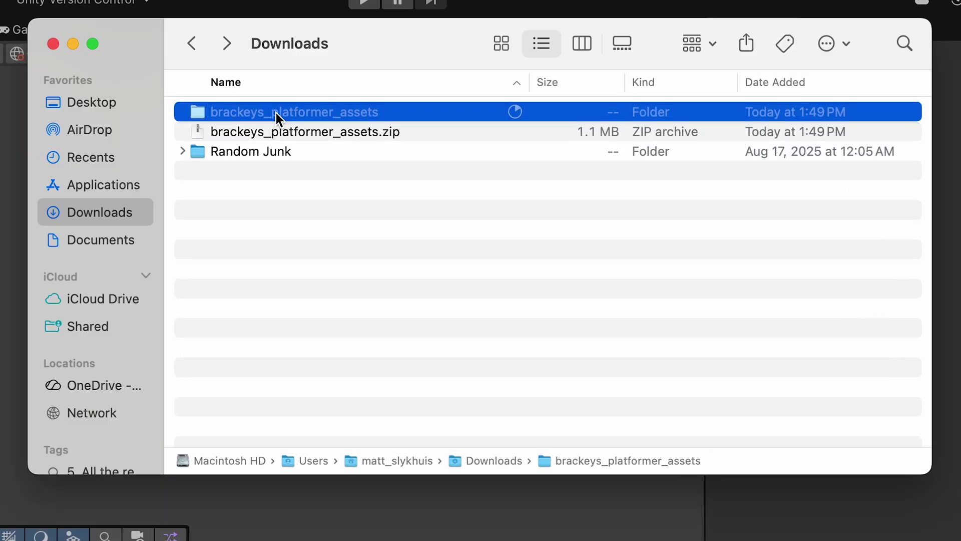
double_click(275, 112)
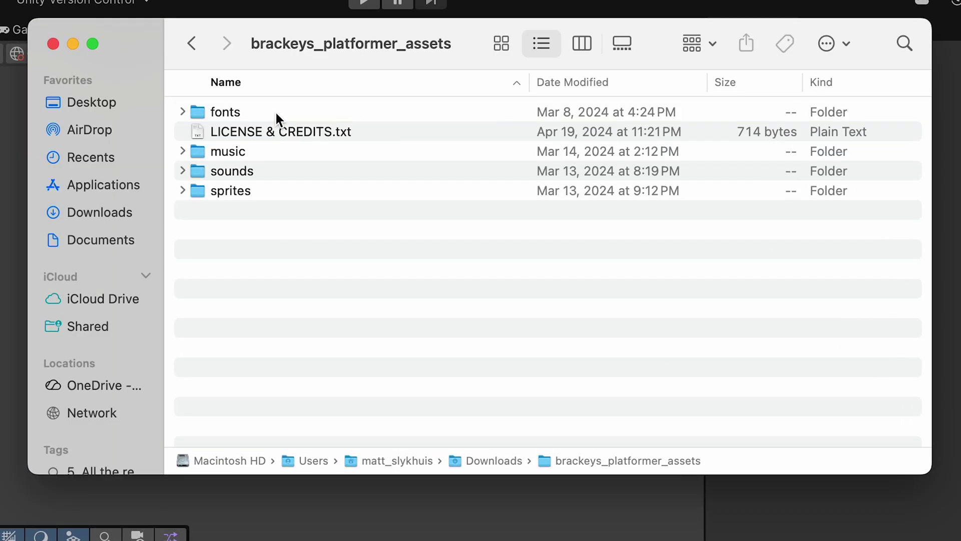
double_click(235, 190)
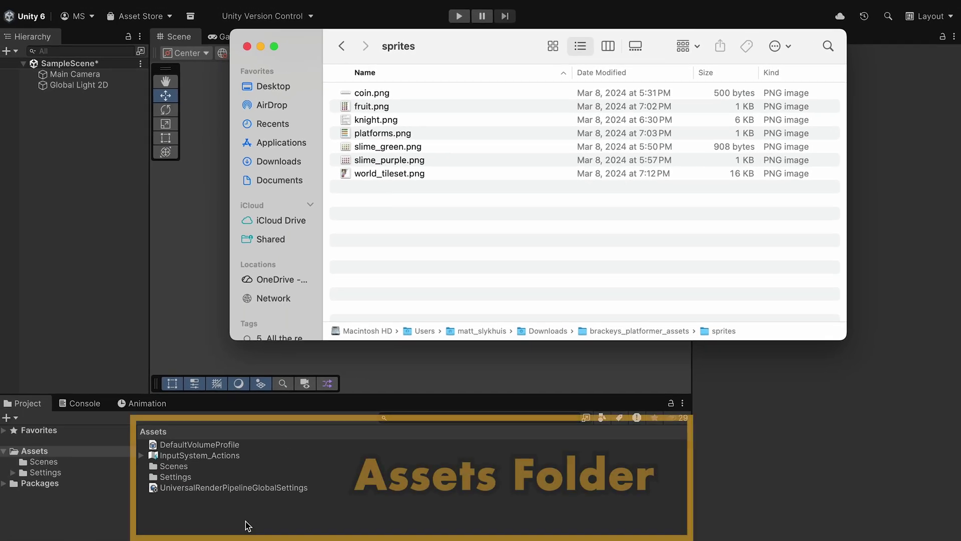
Create a folder named Sprites in Unity's Assets and open it
click(247, 524)
right_click(246, 522)
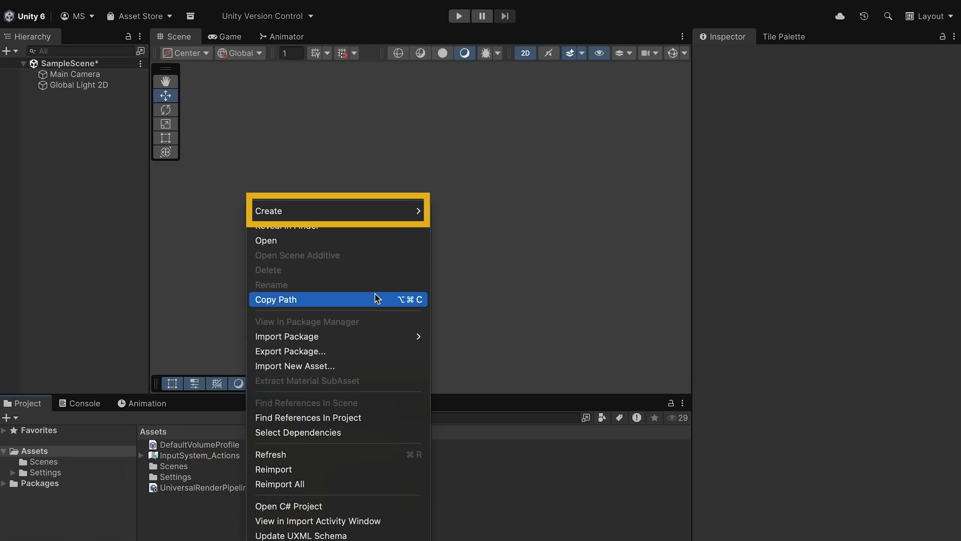
mouse_move(394, 212)
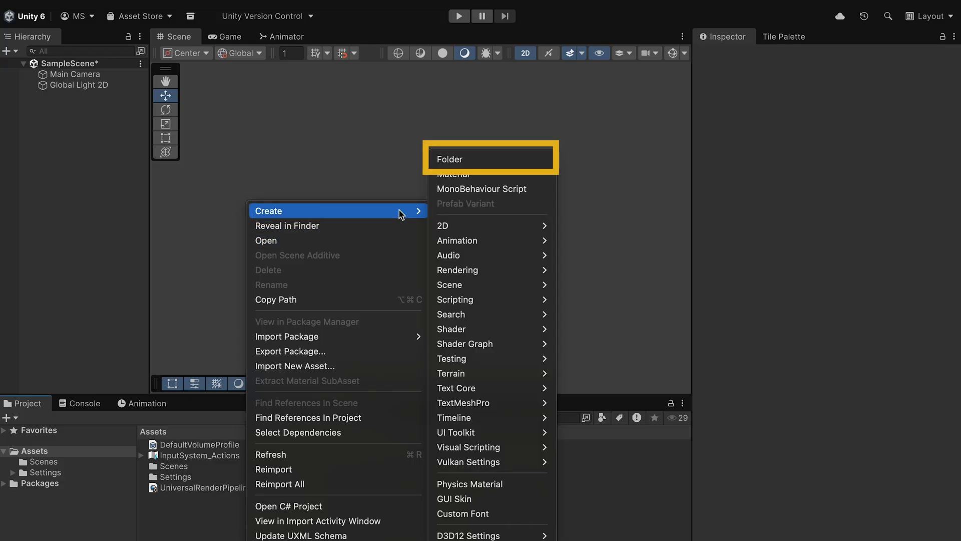
click(479, 159)
text(Sprites)
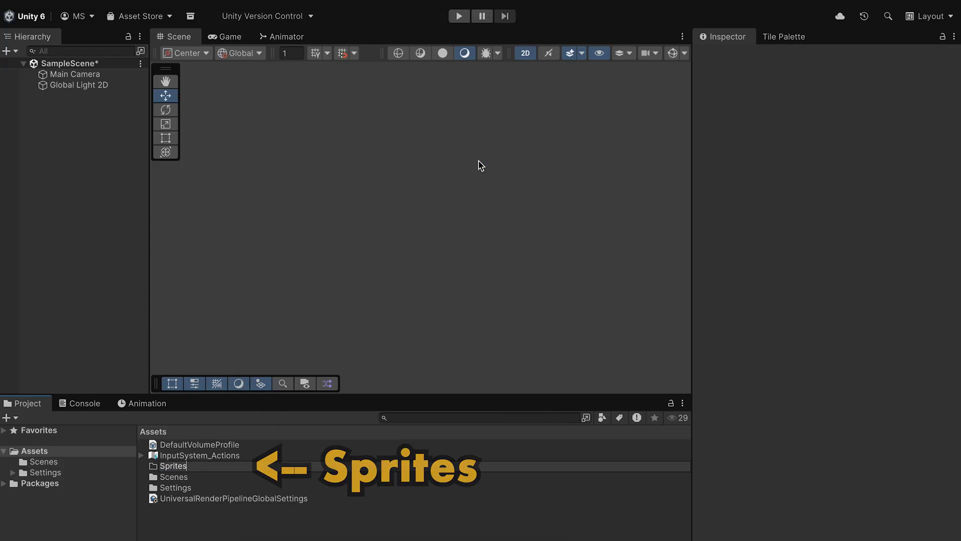
key(Return)
double_click(183, 488)
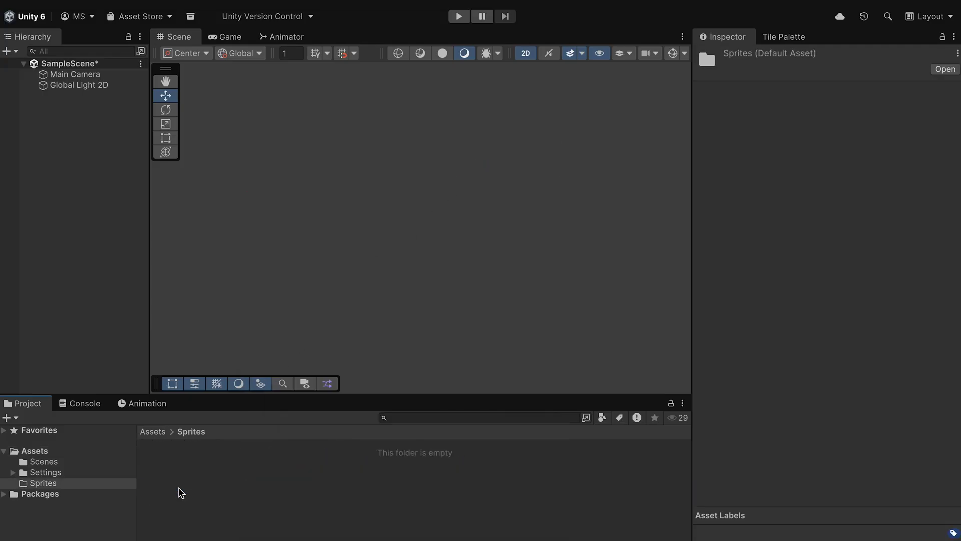
Drag all seven sprite PNGs from Finder into the Sprites folder
key(super+Tab)
click(359, 95)
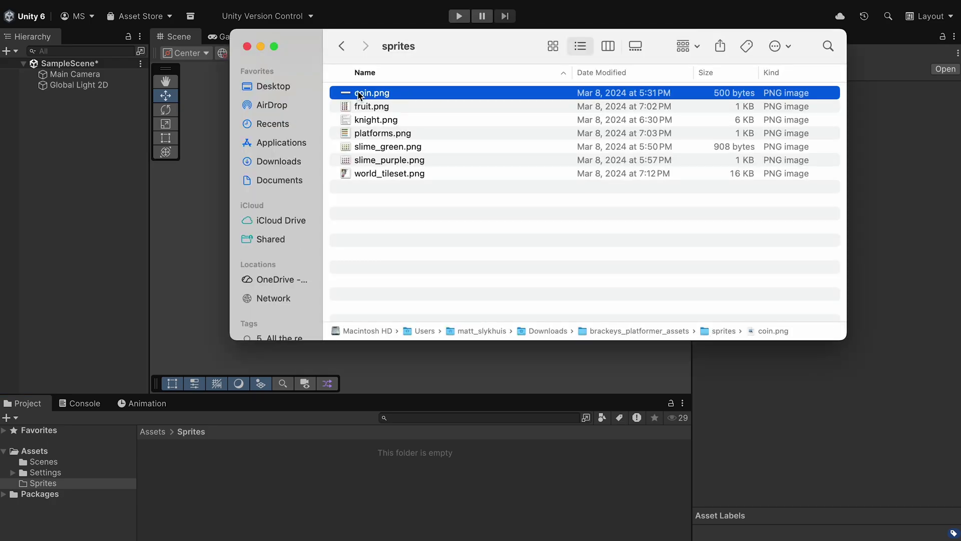
shift+click(367, 173)
drag(363, 97, 223, 458)
Expand the knight sprite sheet and drop knight_0 near the scene centre
click(210, 477)
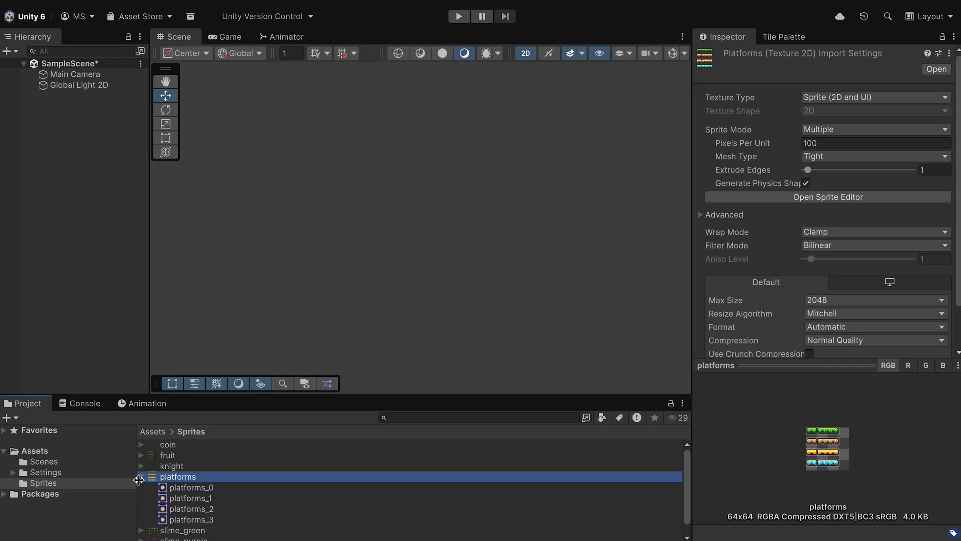
click(141, 477)
click(172, 466)
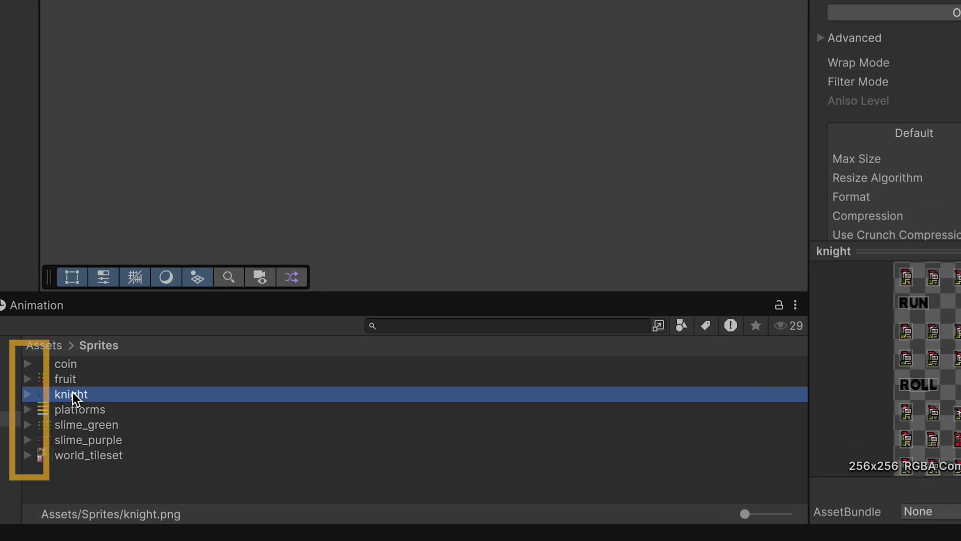
click(27, 394)
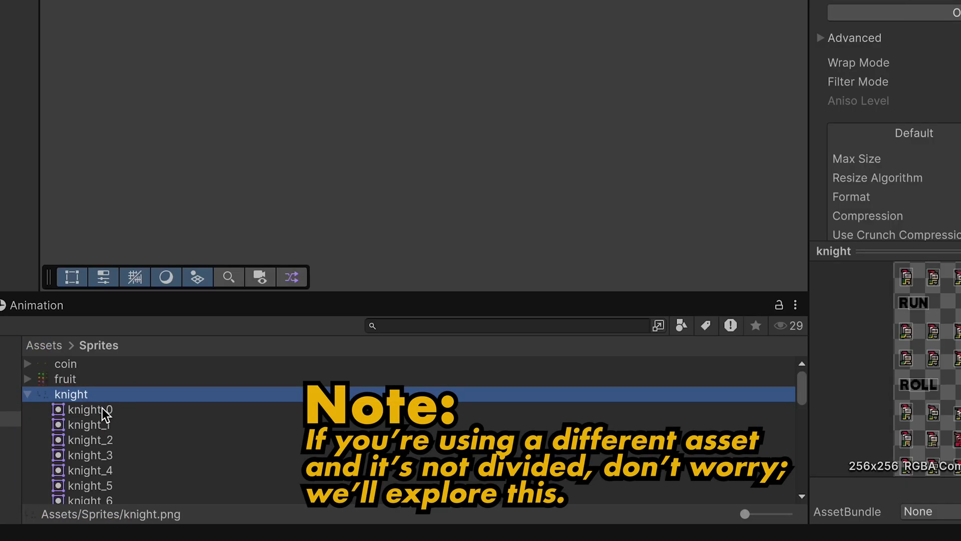
drag(103, 410, 413, 32)
drag(413, 197, 413, 197)
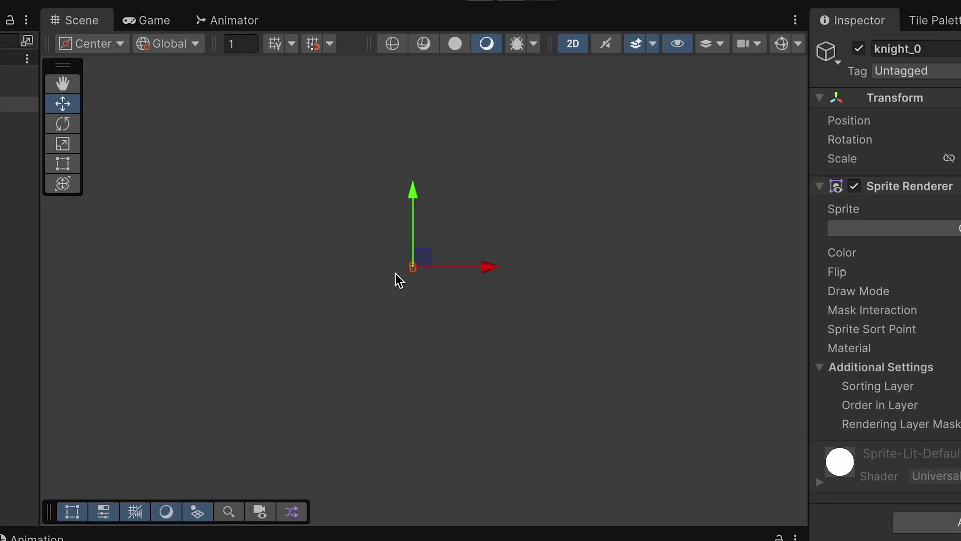
Turn on Gizmos to show the camera outline, preview the Game view, then reselect the knight texture
click(782, 44)
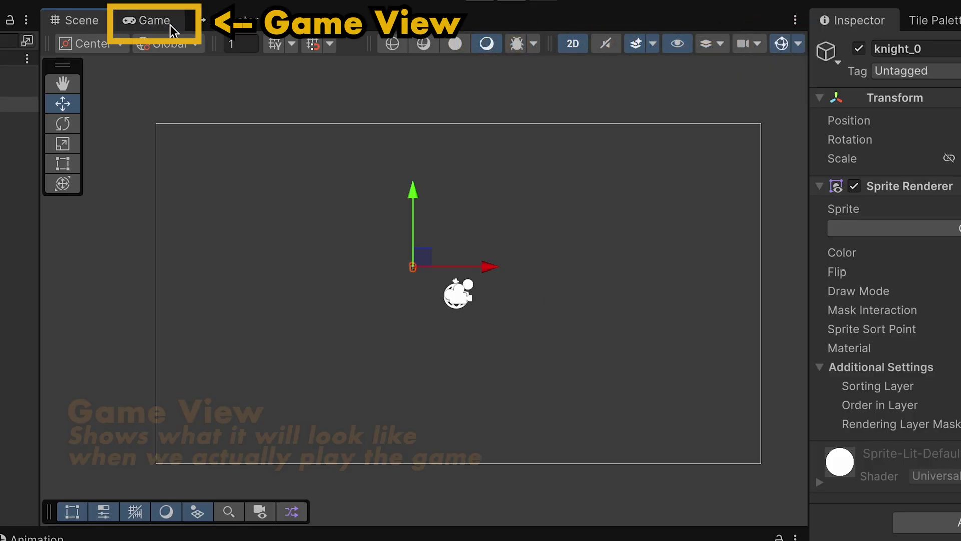
click(149, 21)
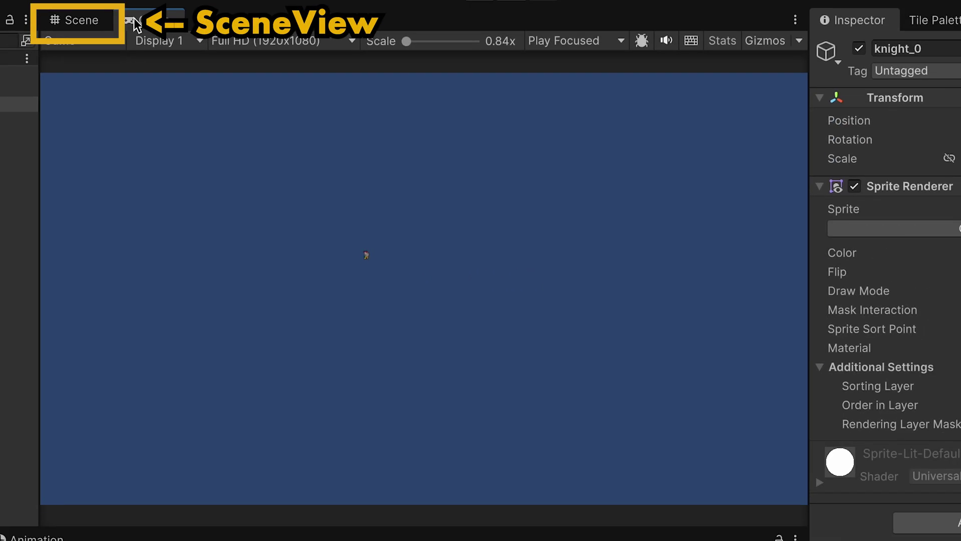
click(92, 21)
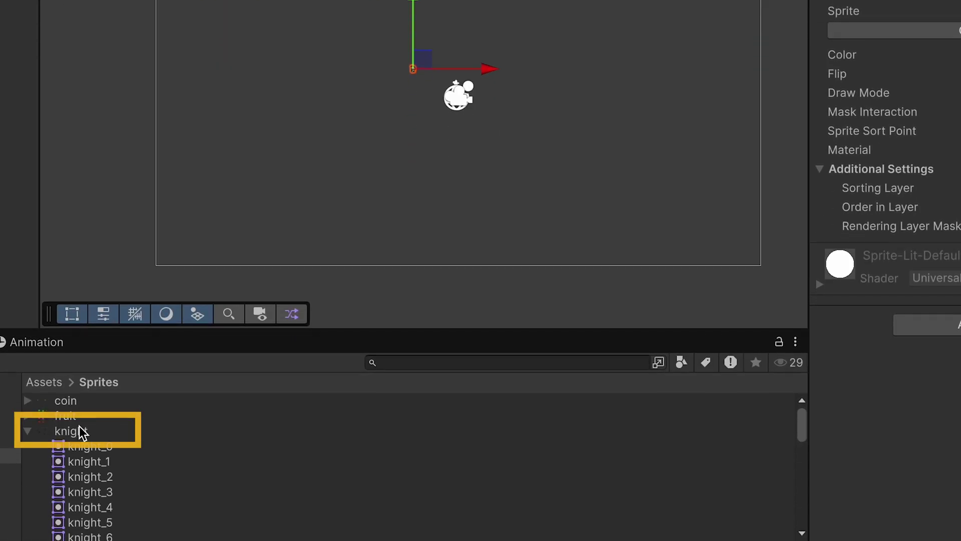
click(79, 431)
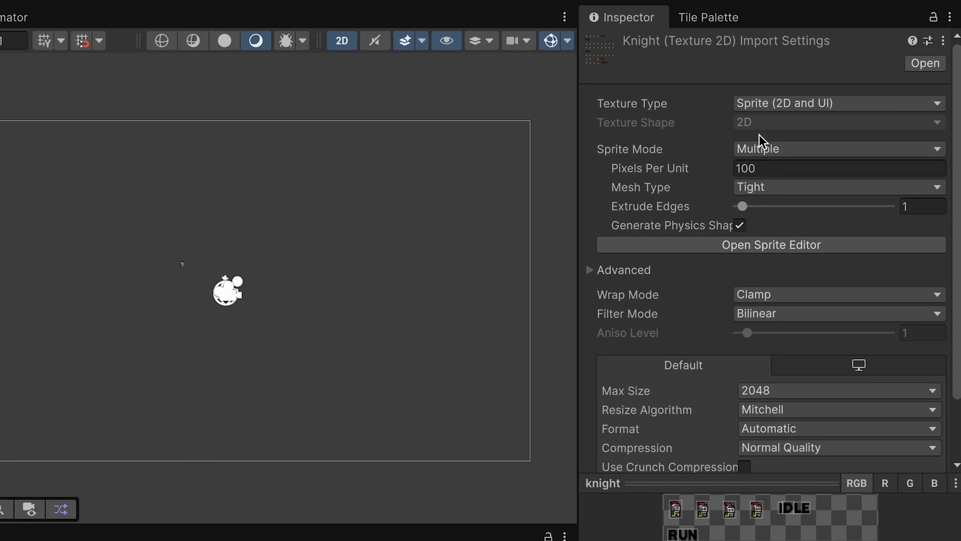
Change the knight texture's Pixels Per Unit value and apply it
click(771, 168)
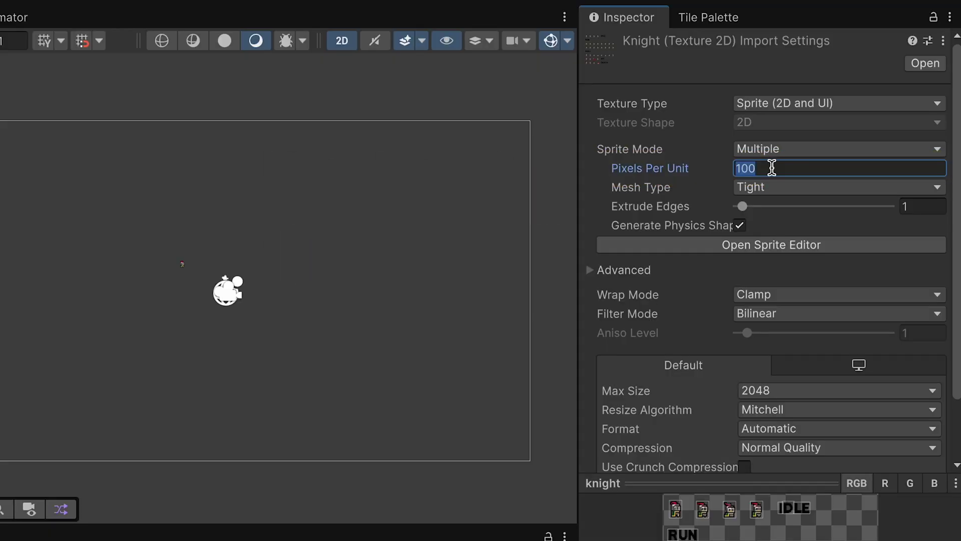
scroll(885, 383, down, 3)
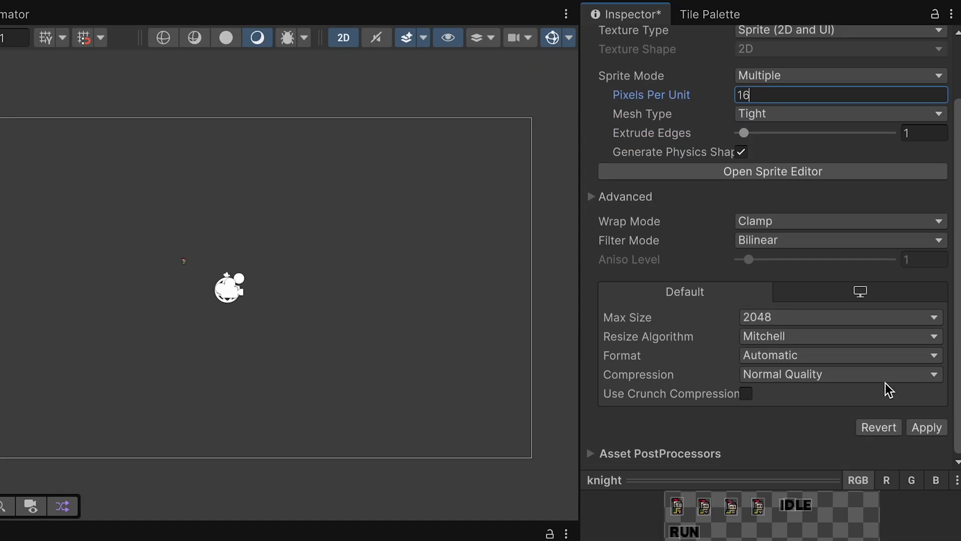
click(922, 426)
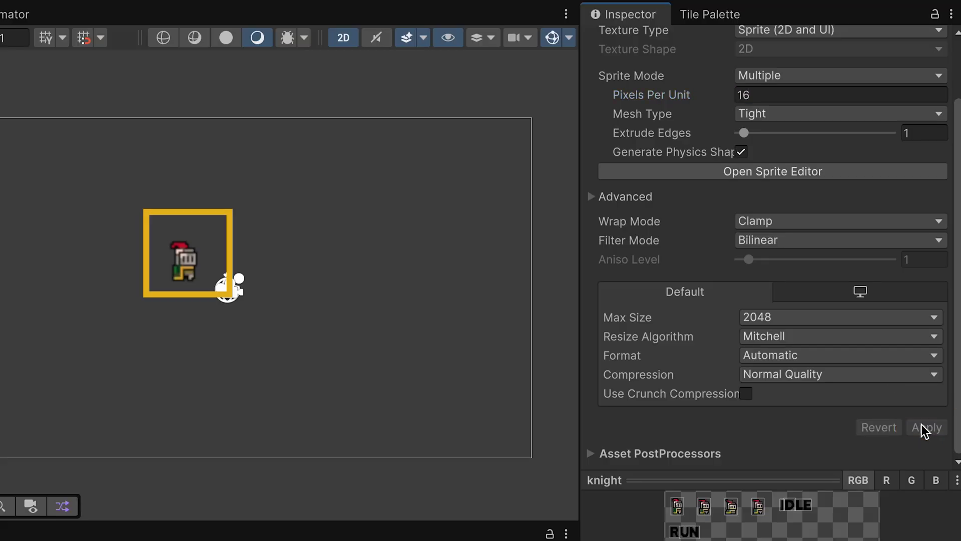
scroll(212, 193, down, 1)
scroll(212, 193, up, 3)
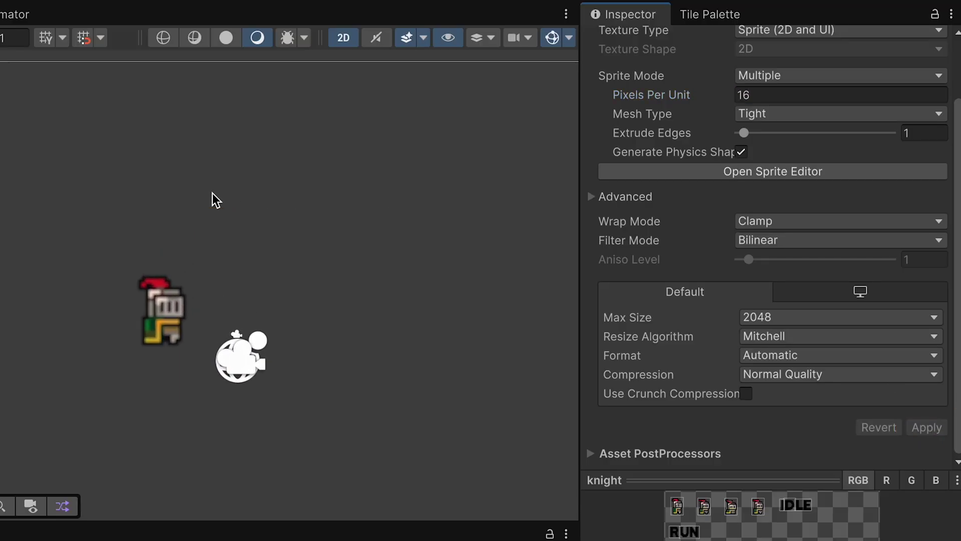
scroll(152, 364, up, 2)
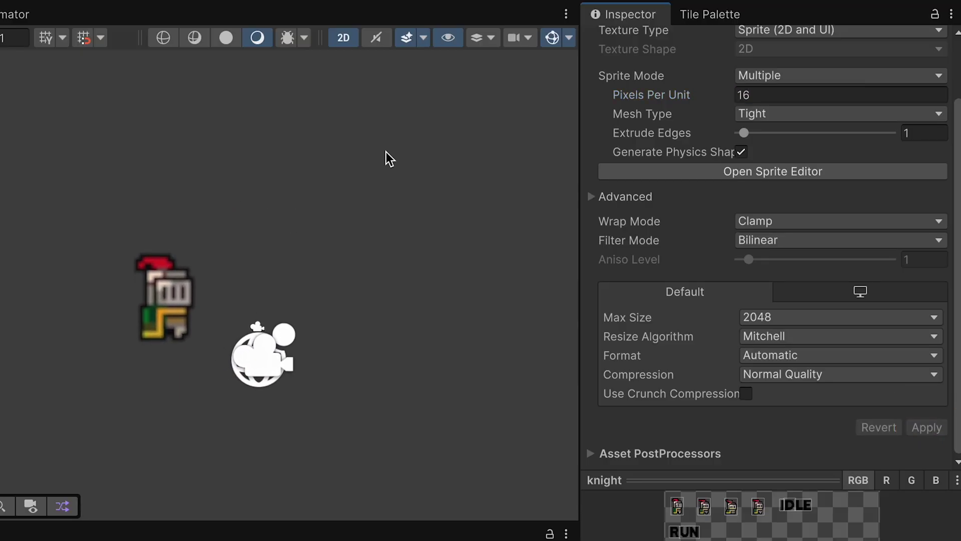
Set the knight's Filter Mode to Point (no filter) and Format to RGBA 32 bit, applying both
click(794, 240)
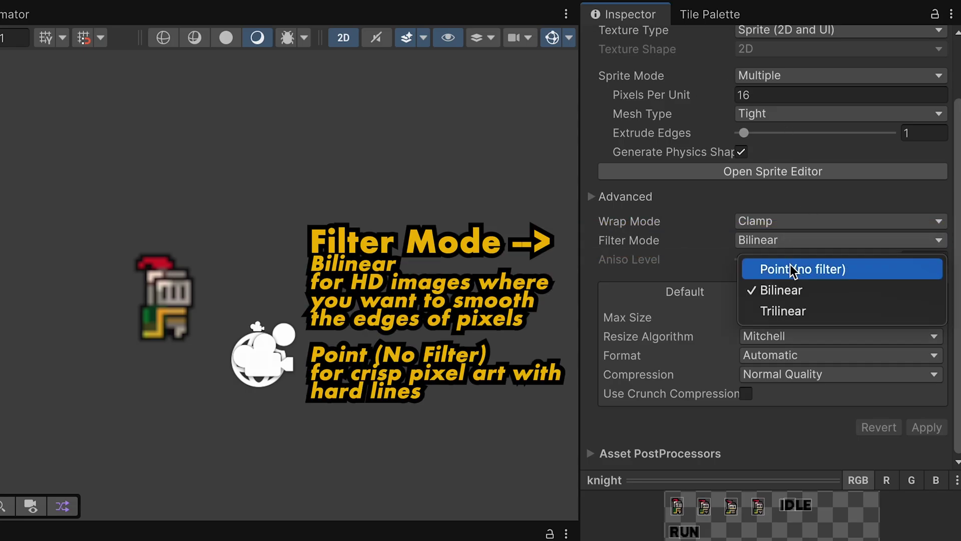
click(791, 270)
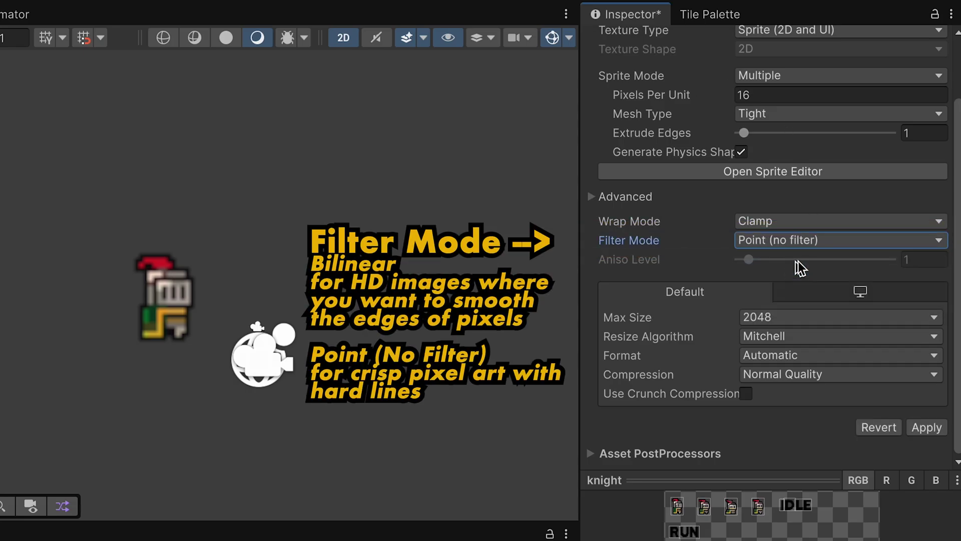
click(926, 428)
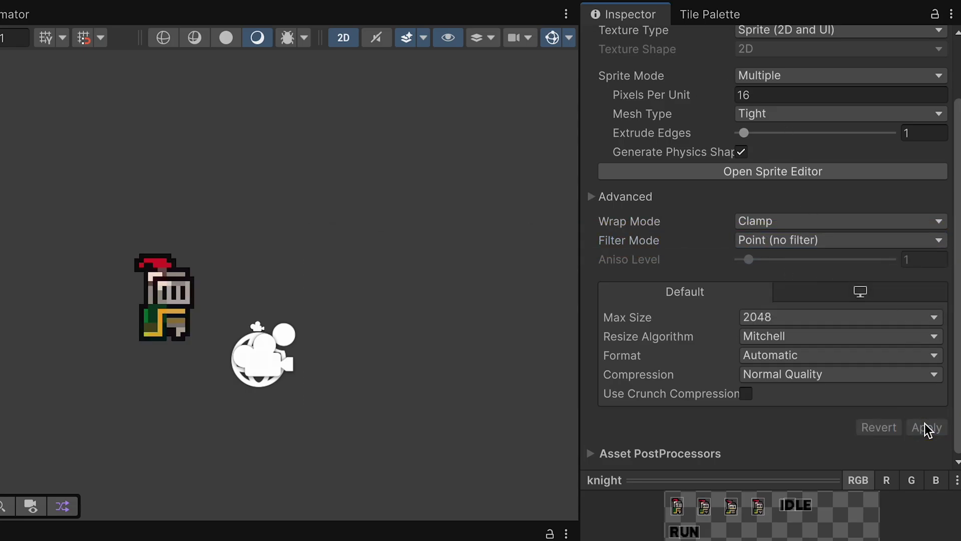
click(814, 355)
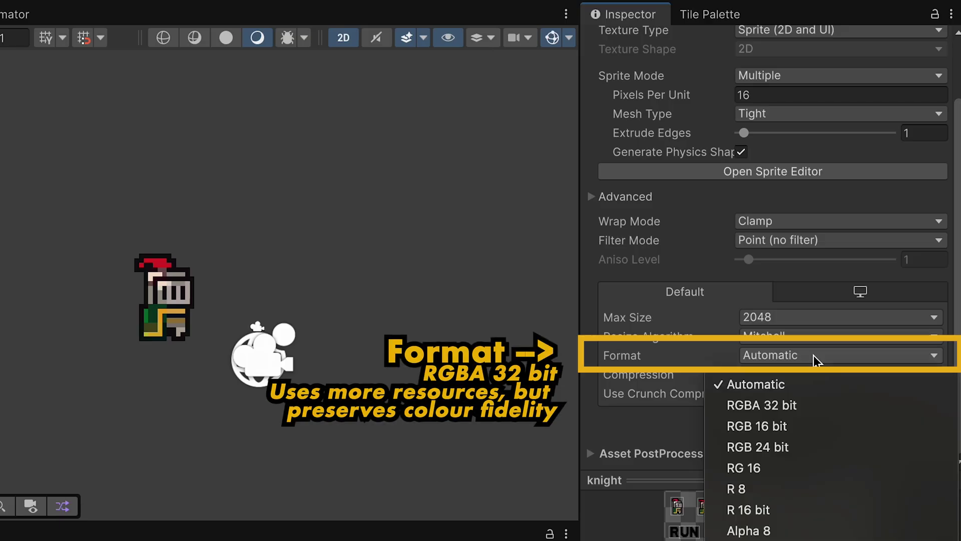
click(794, 406)
click(925, 431)
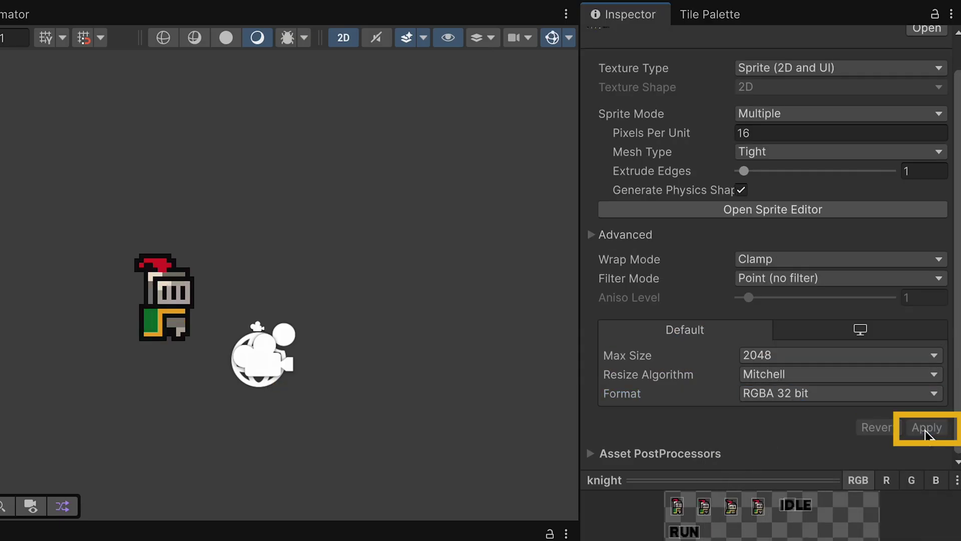
scroll(410, 322, down, 5)
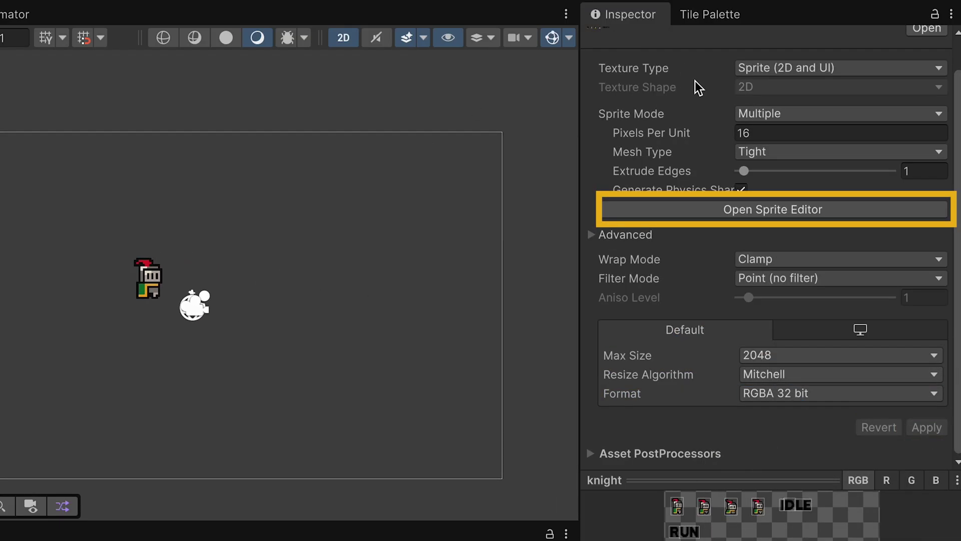
Slice the knight sheet in the Sprite Editor by Grid By Cell Size at 32×32 and apply
click(765, 211)
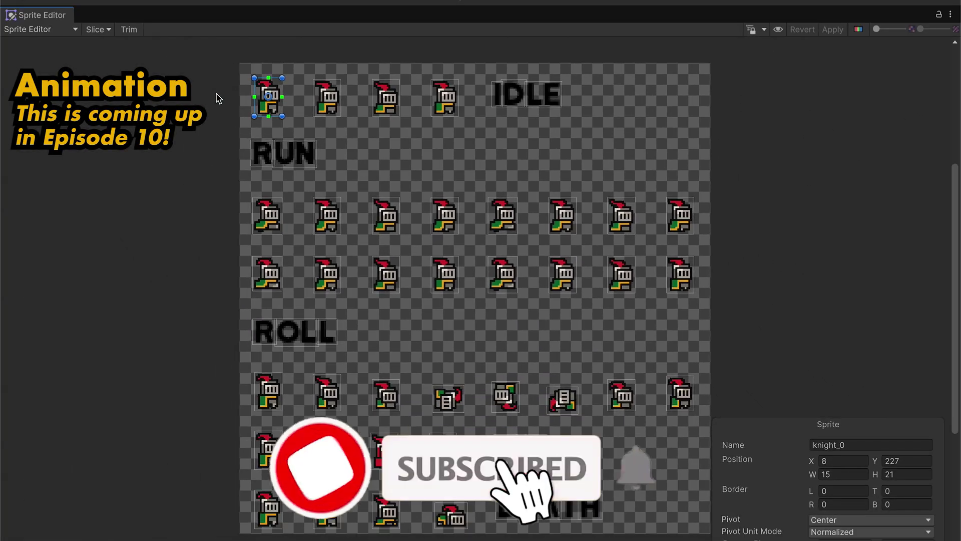
click(97, 29)
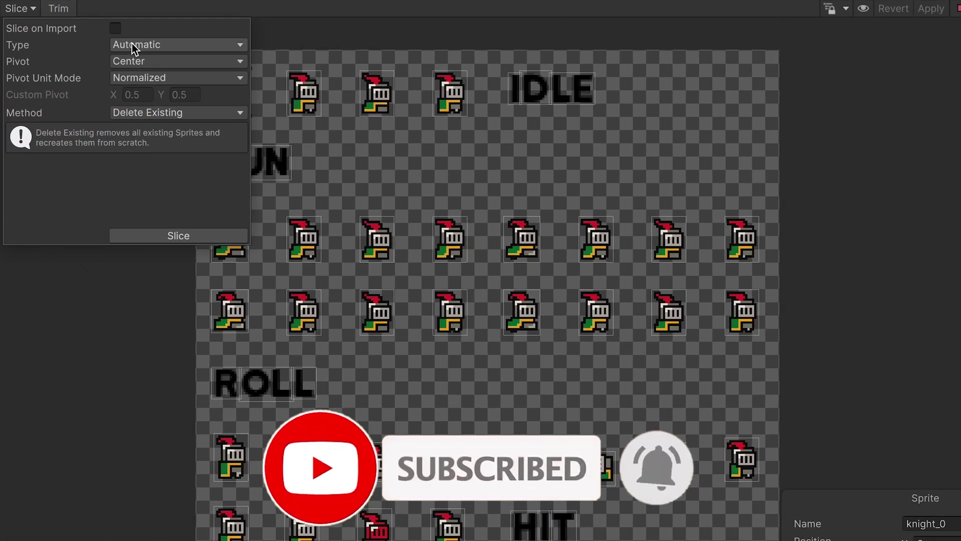
click(188, 58)
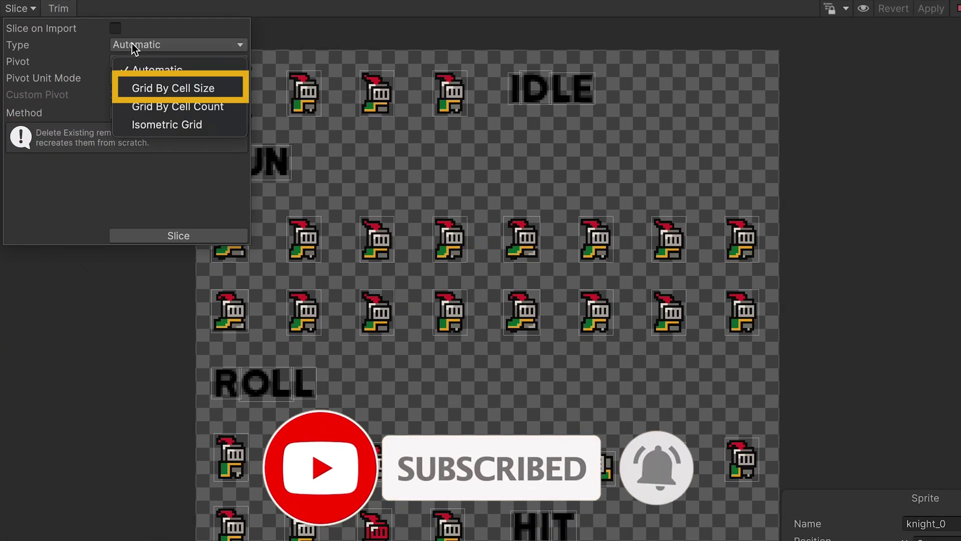
click(157, 92)
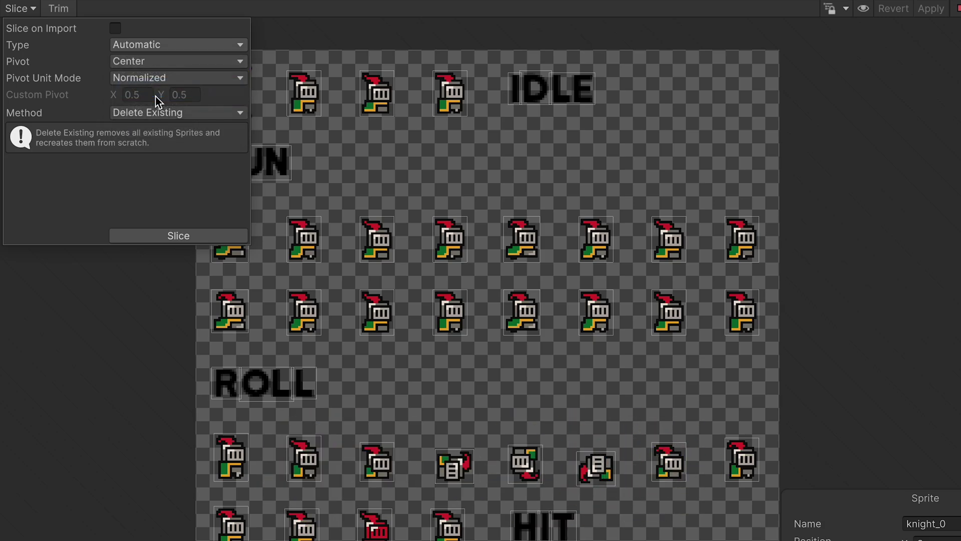
click(150, 62)
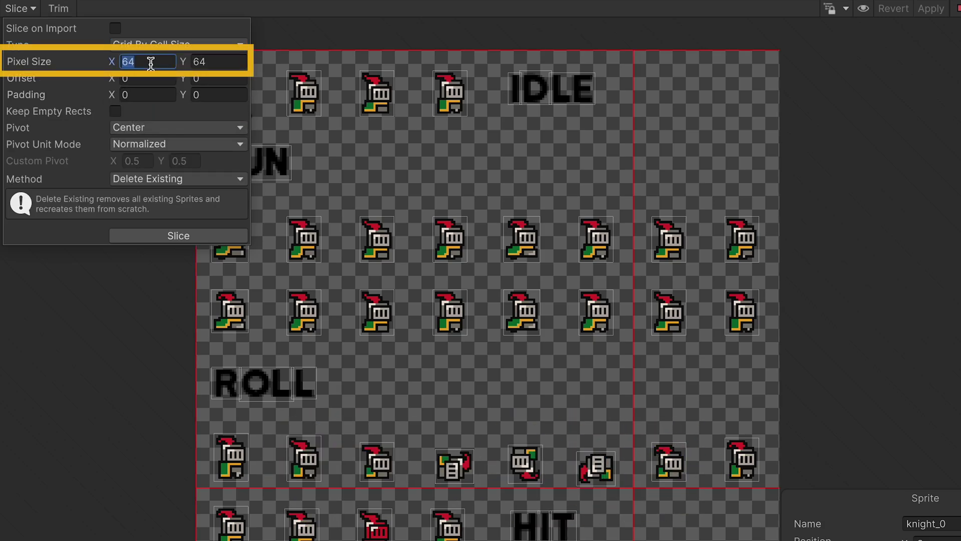
text(32)
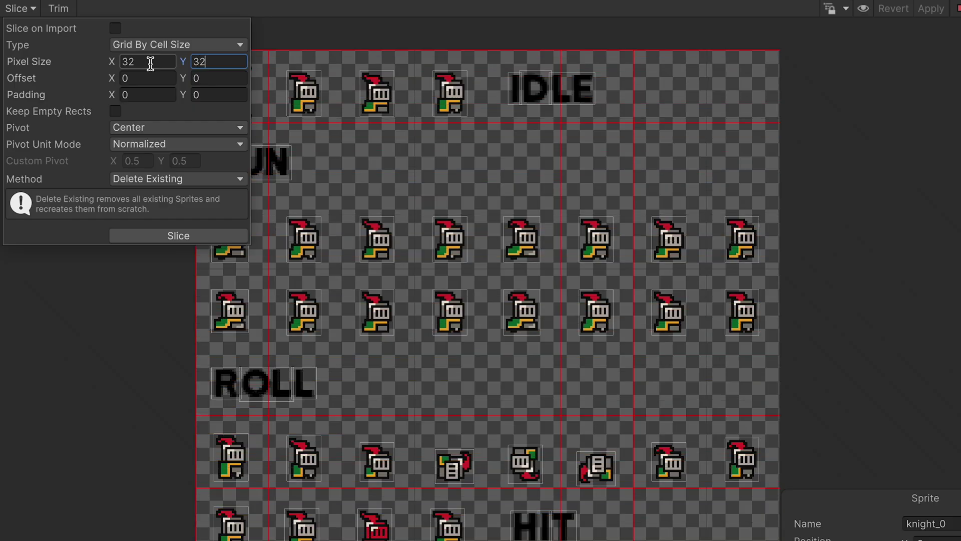
click(167, 237)
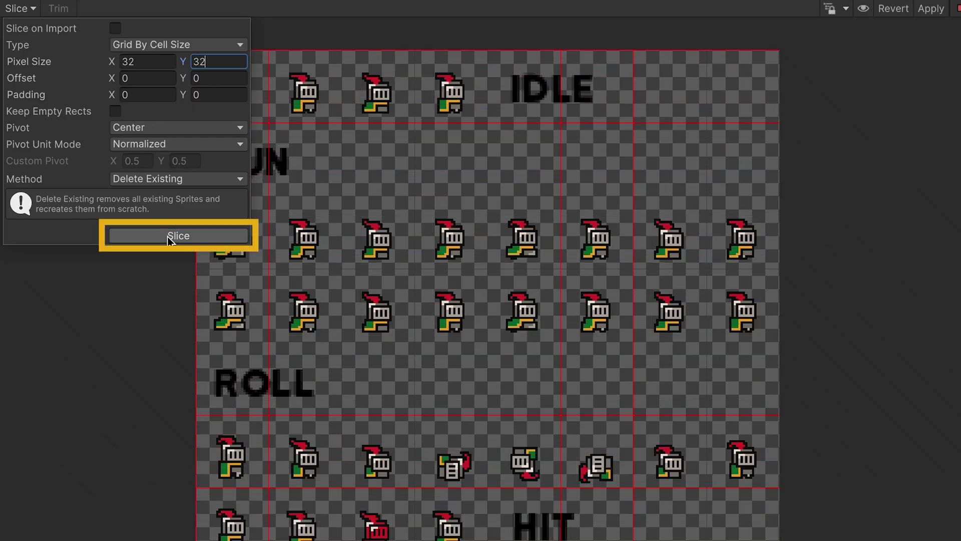
click(930, 10)
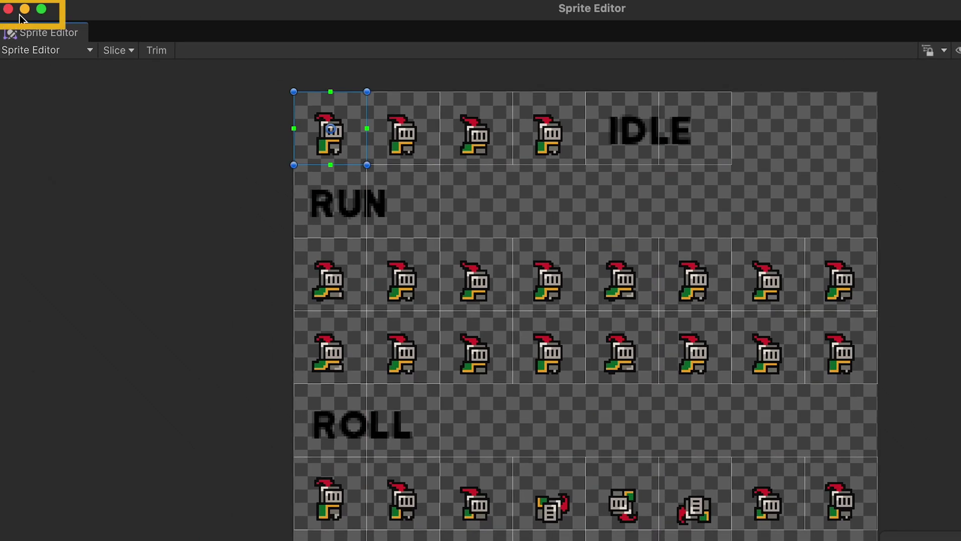
Close the Sprite Editor and place the platforms_0 grass sprite into the scene
click(8, 9)
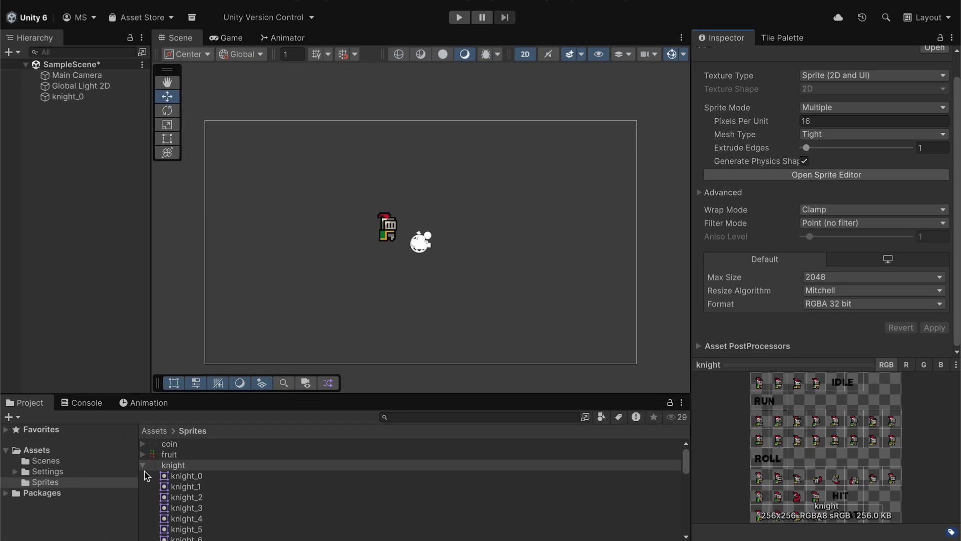
click(143, 466)
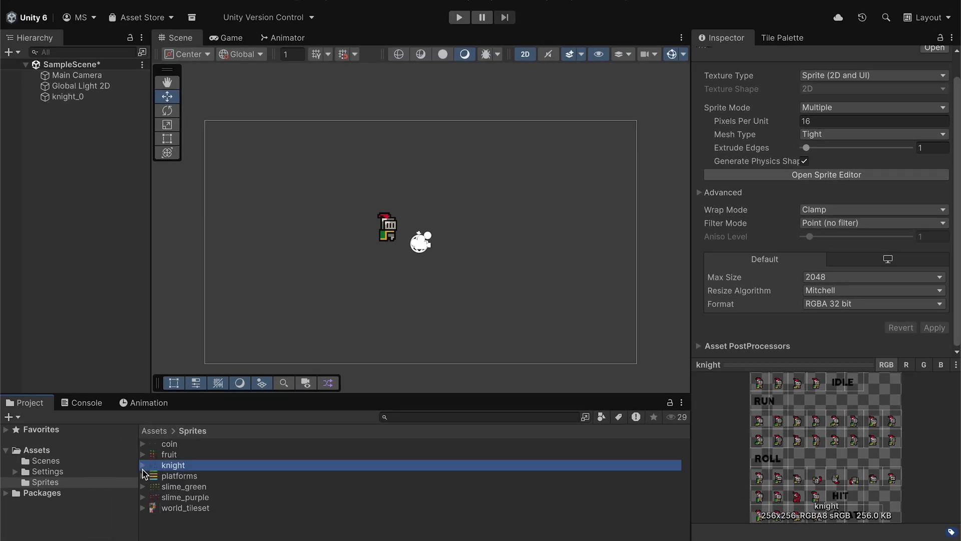
click(179, 475)
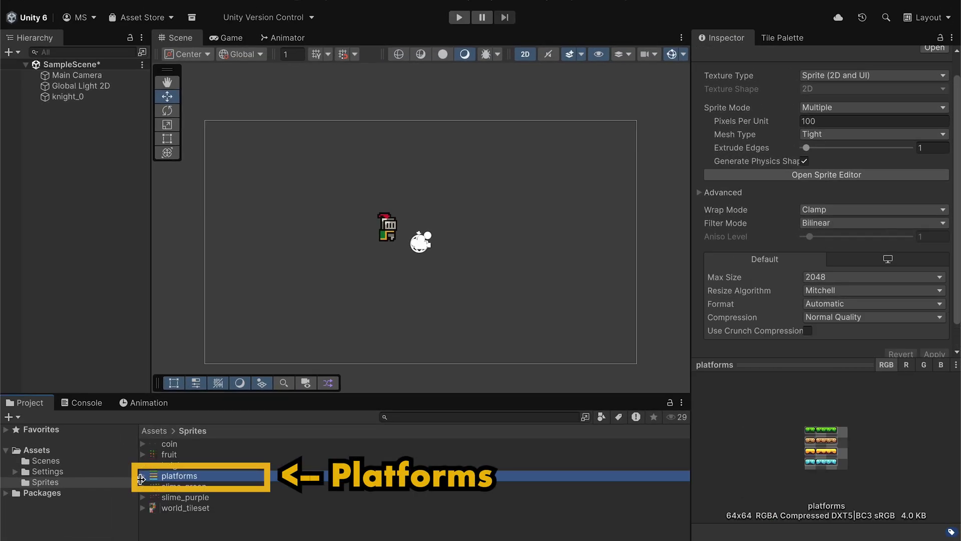
click(143, 476)
drag(192, 486, 377, 274)
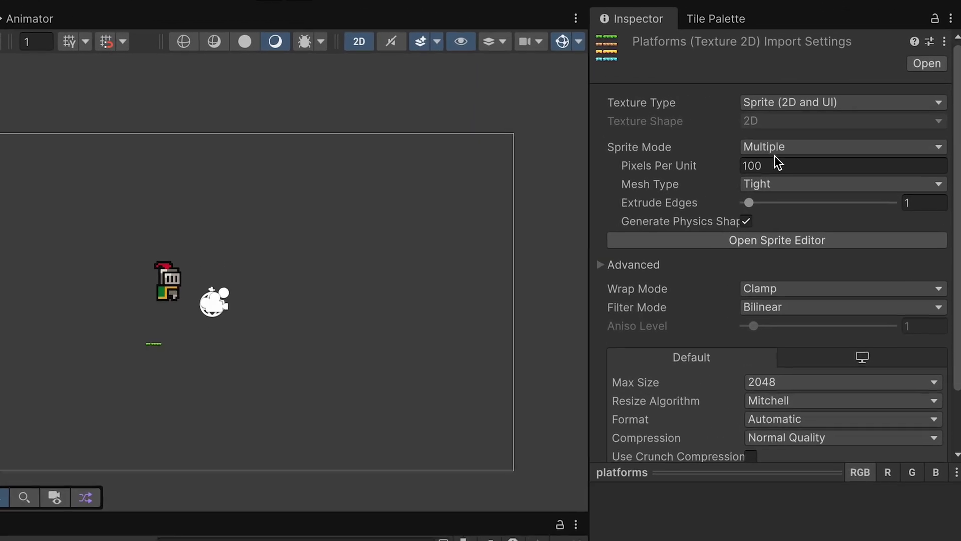
Give the platforms texture 16 Pixels Per Unit, Point (no filter) and RGBA 32 bit, then apply
click(825, 143)
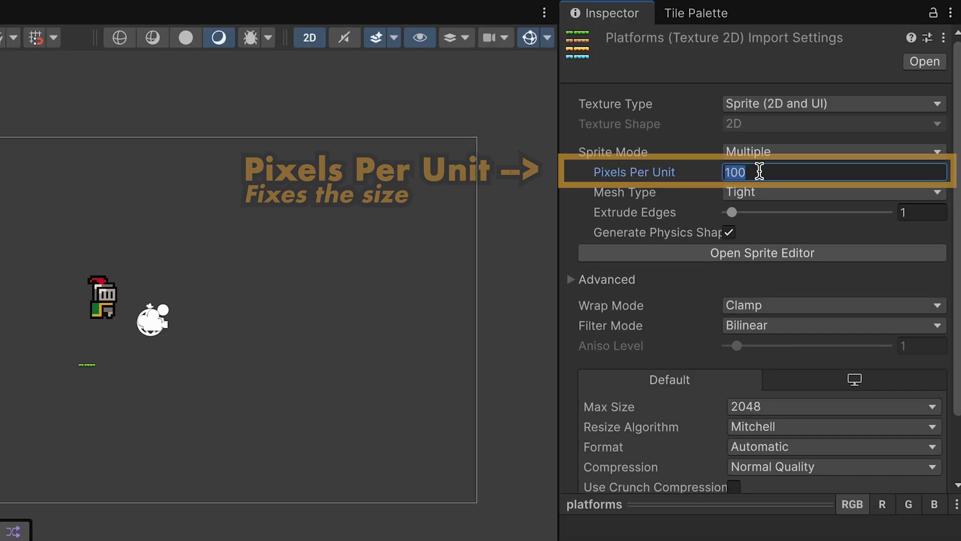
text(16)
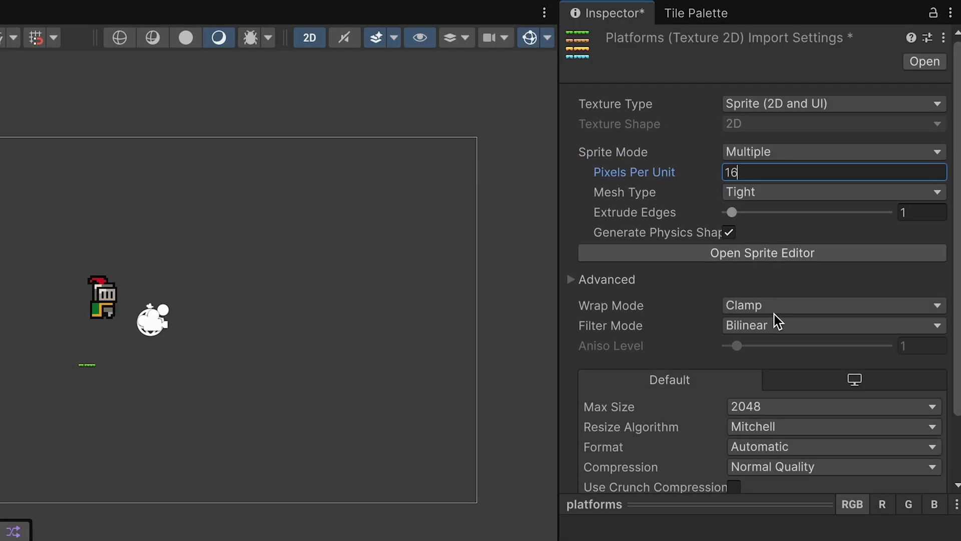
click(776, 327)
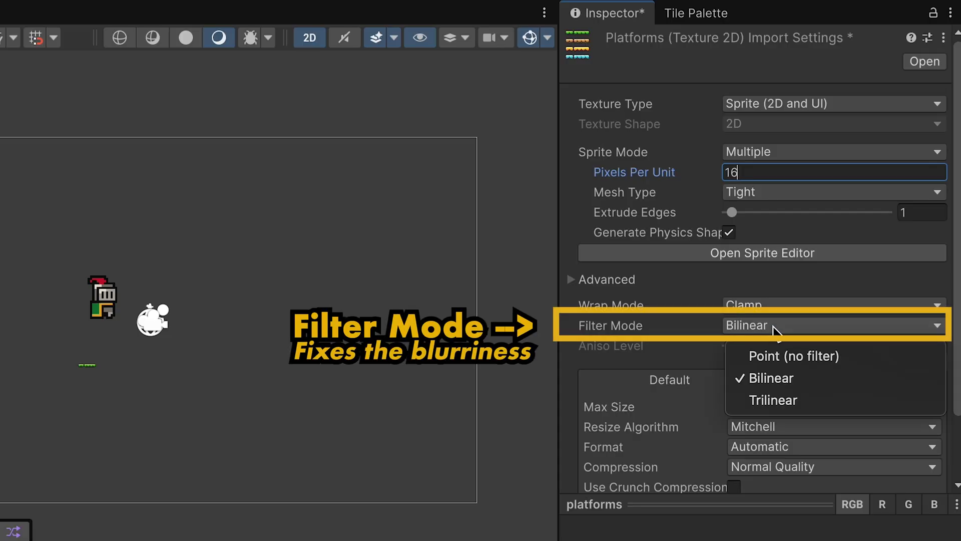
click(786, 360)
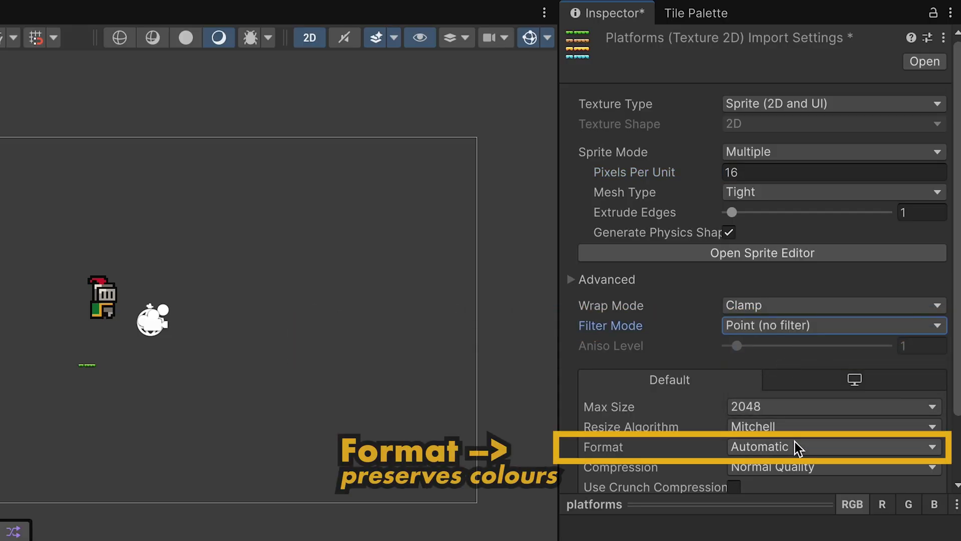
click(795, 446)
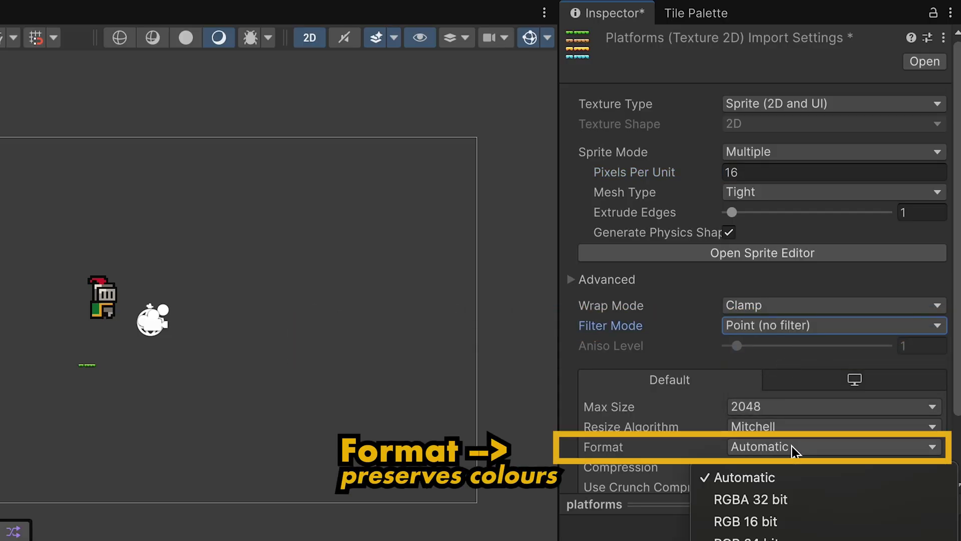
click(791, 499)
scroll(833, 395, down, 2)
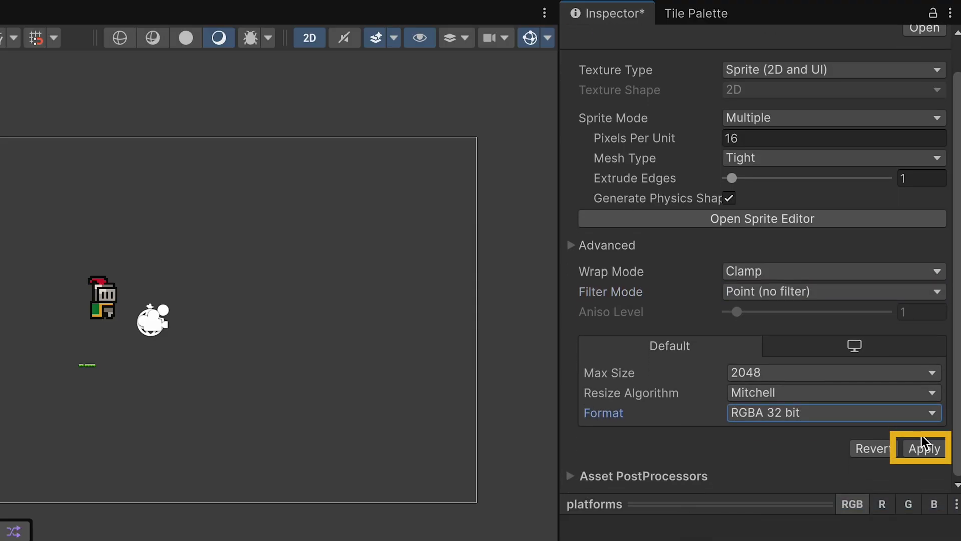
click(922, 449)
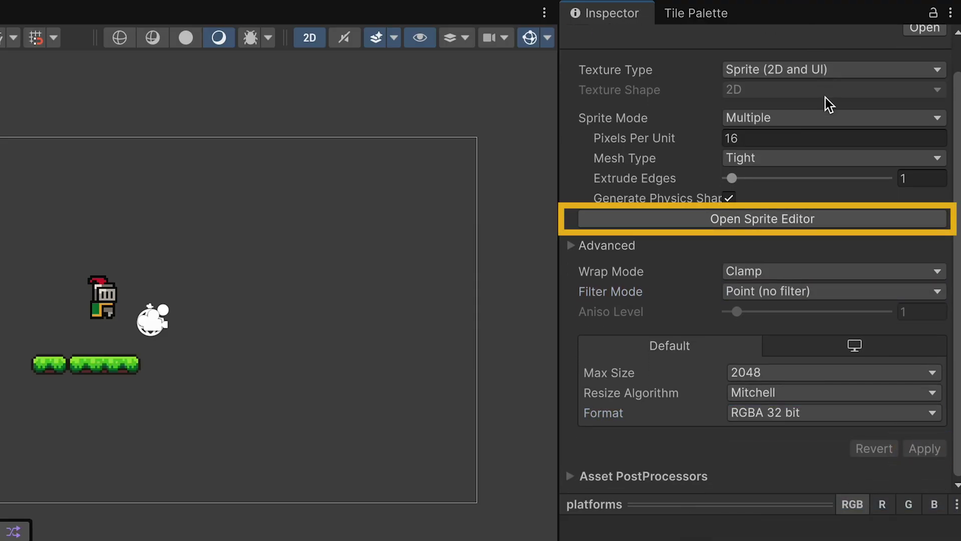
In the platforms Sprite Editor, shrink the grass region to its long right piece and inspect the brown row
click(824, 215)
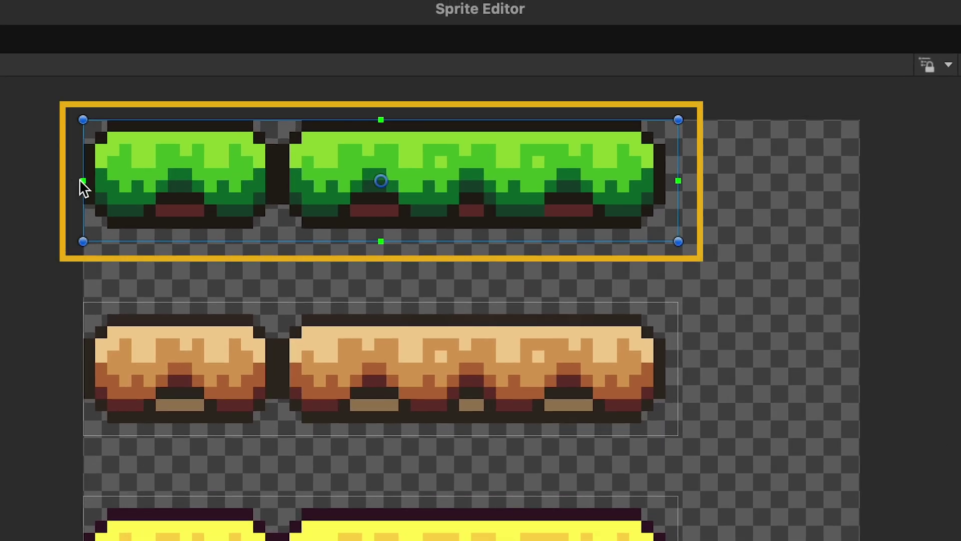
drag(81, 120, 276, 97)
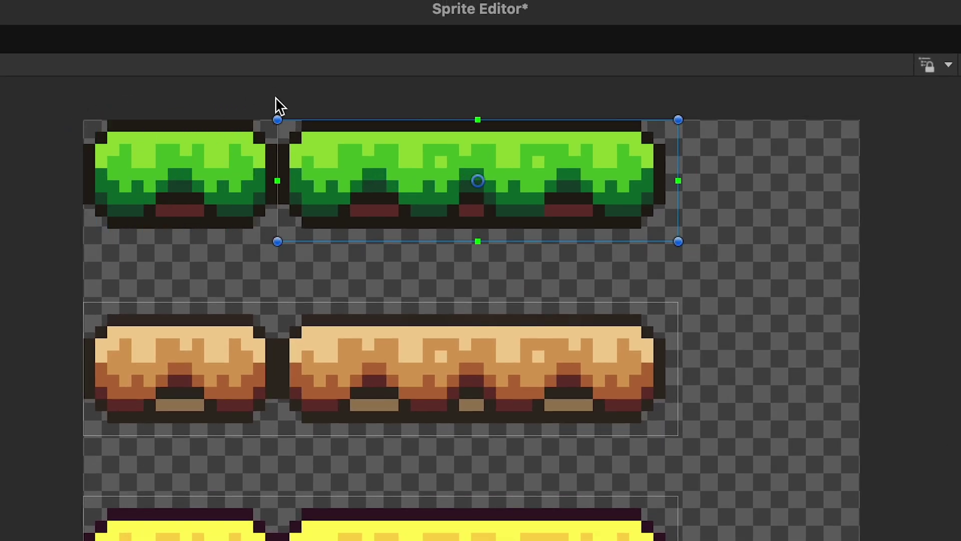
click(261, 253)
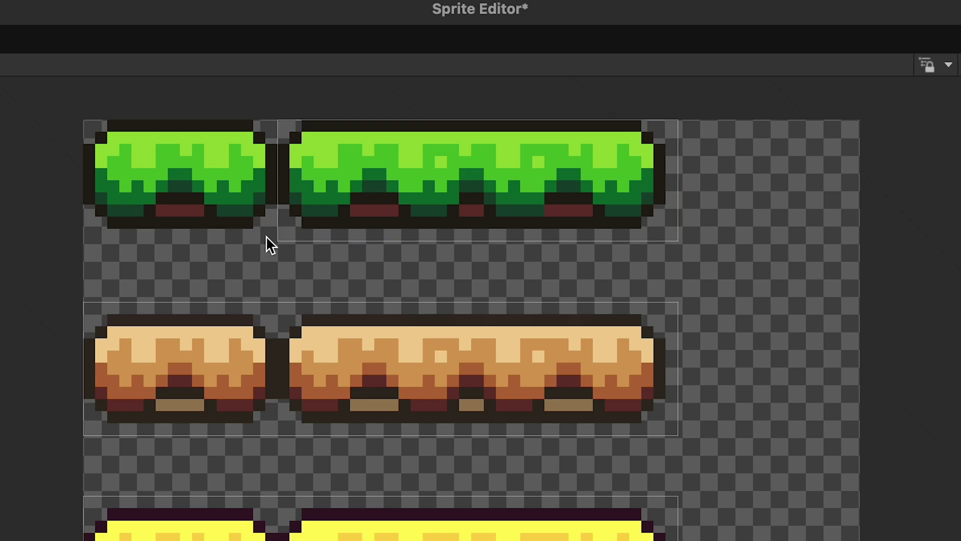
click(206, 196)
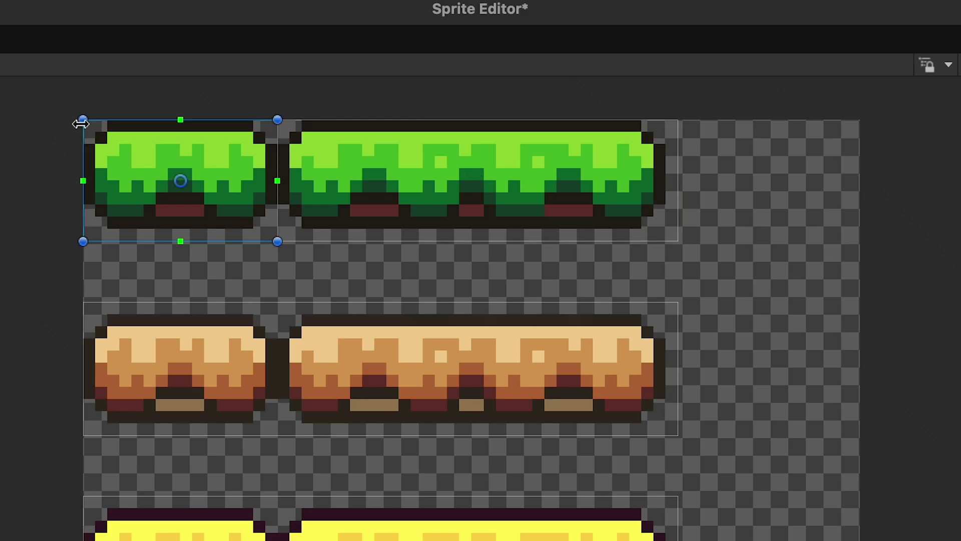
click(253, 409)
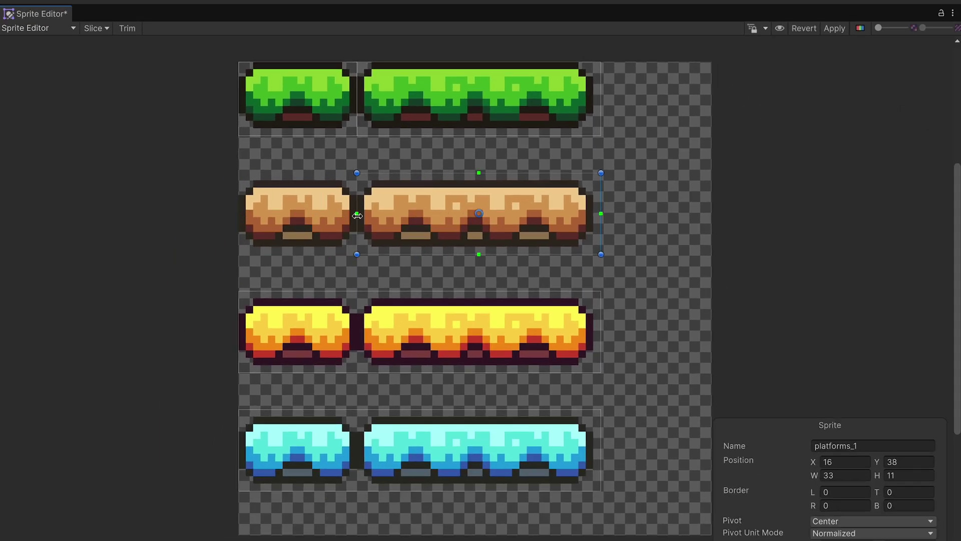
click(344, 184)
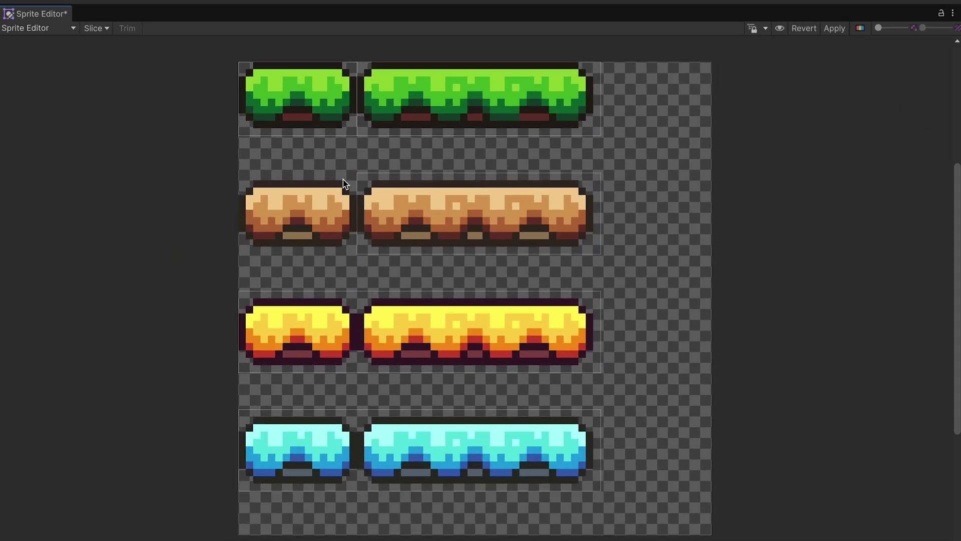
Narrow the yellow and cyan row regions past their left tiles, apply the slicing and close the editor
click(247, 256)
mouse_move(239, 291)
mouse_down()
mouse_move(357, 292)
mouse_move(237, 374)
mouse_up()
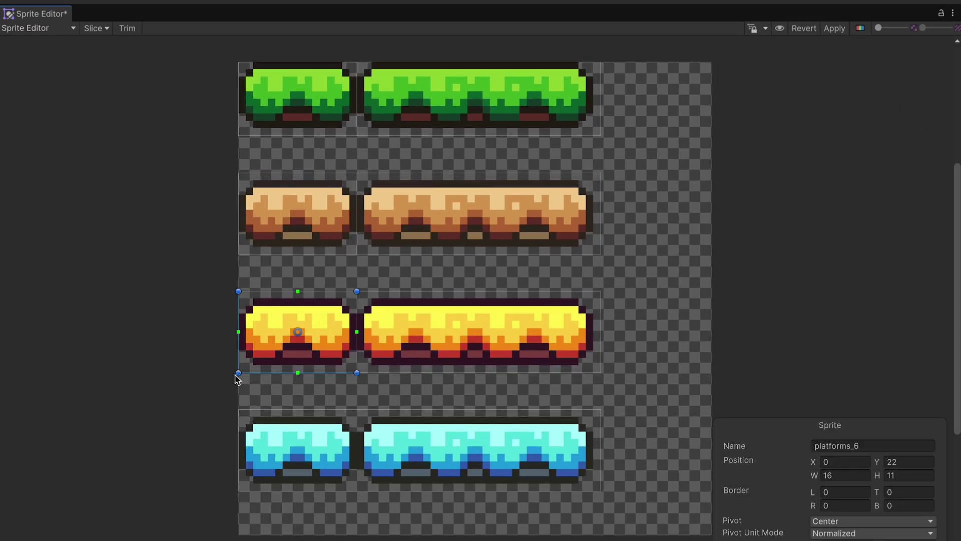
click(403, 440)
mouse_move(238, 409)
mouse_down()
mouse_move(357, 409)
mouse_move(238, 489)
mouse_move(228, 508)
mouse_up()
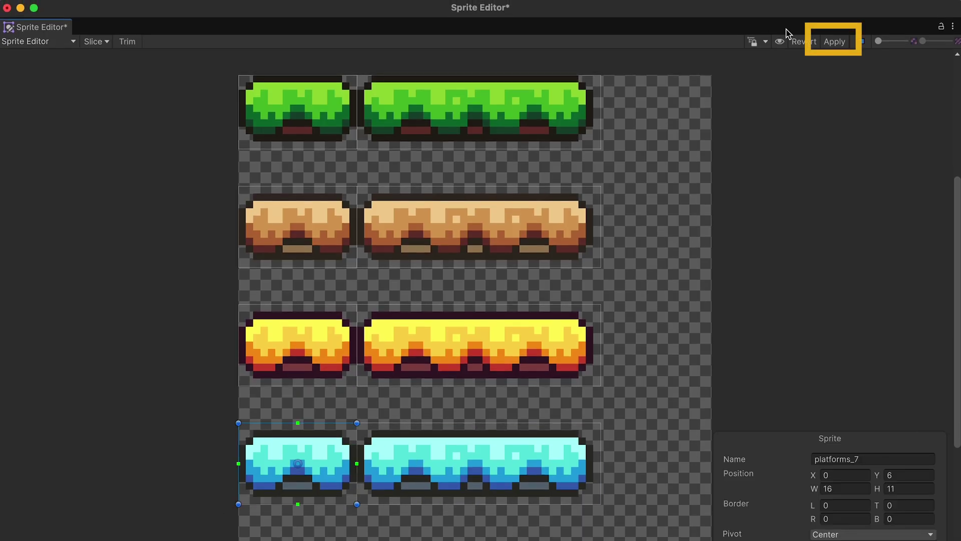
click(841, 44)
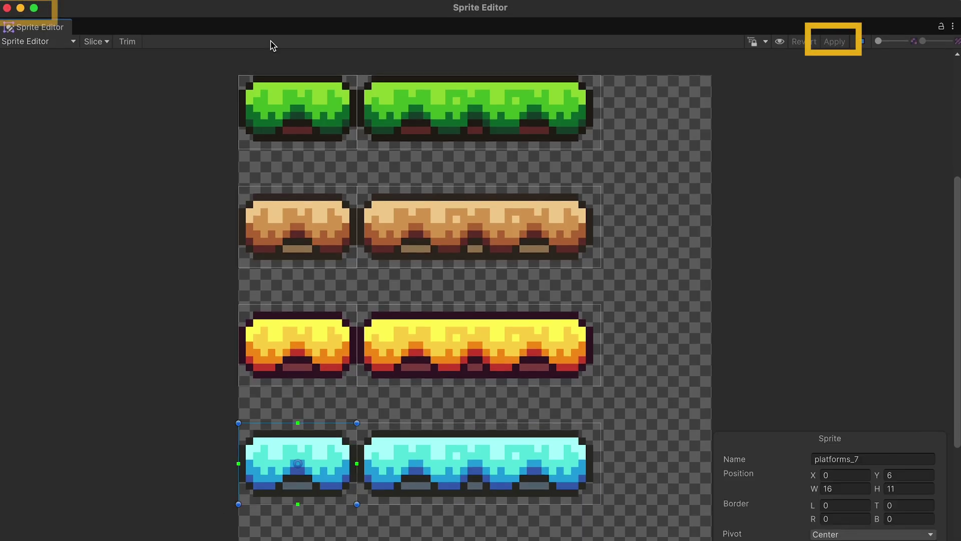
click(7, 9)
Move platforms_0 just below the knight (X -1.46, Y -0.4) and test-run the scene
click(382, 290)
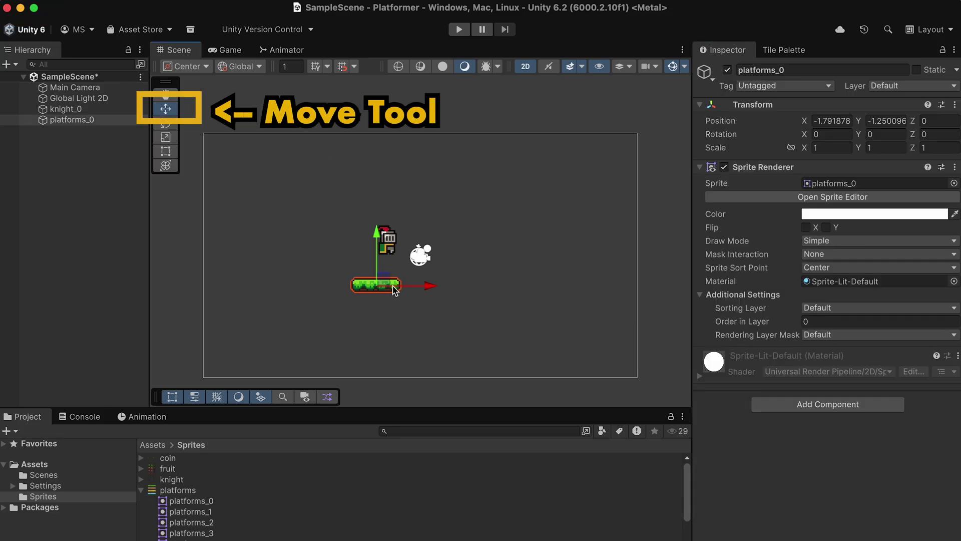
drag(385, 289, 393, 283)
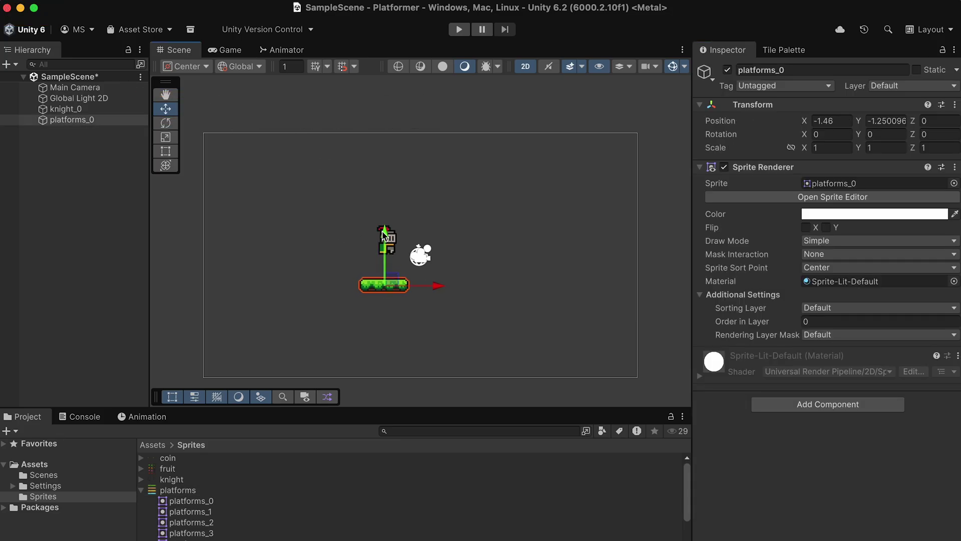
drag(385, 229, 384, 212)
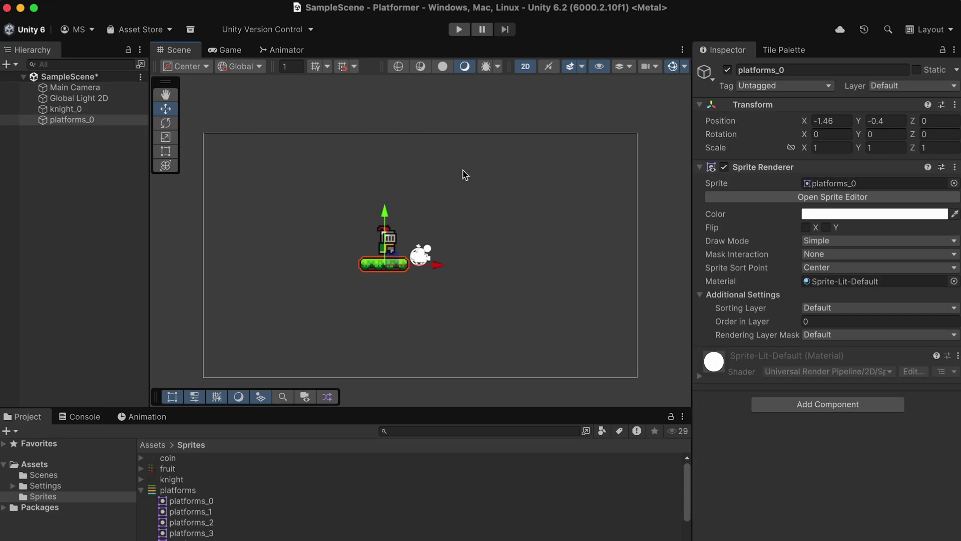
click(459, 29)
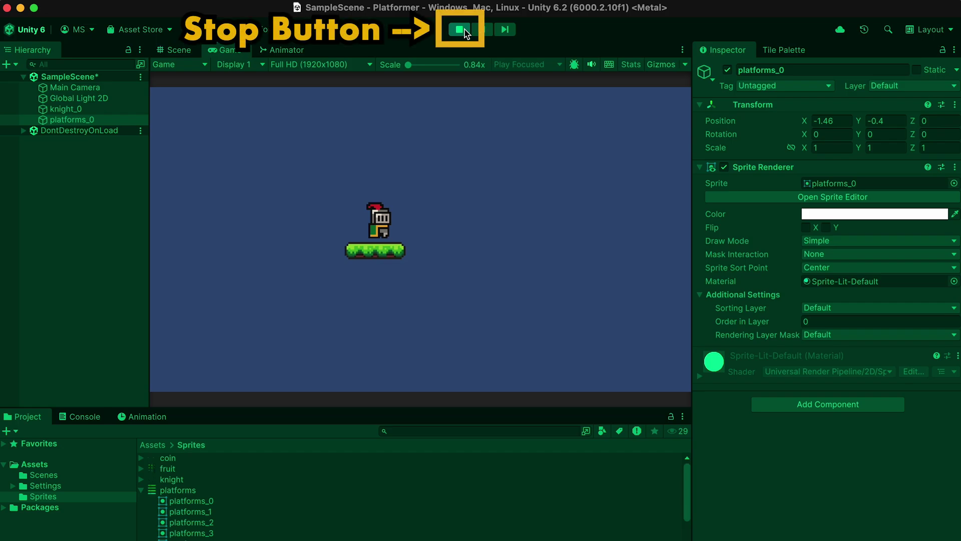
click(466, 31)
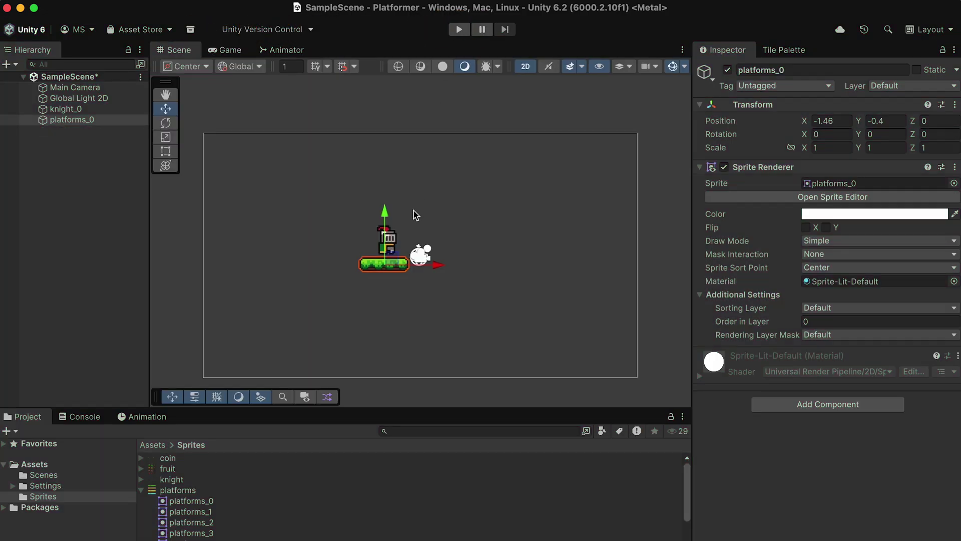
Lower the grass platform and rename the knight_0 object to Player
drag(392, 261, 395, 290)
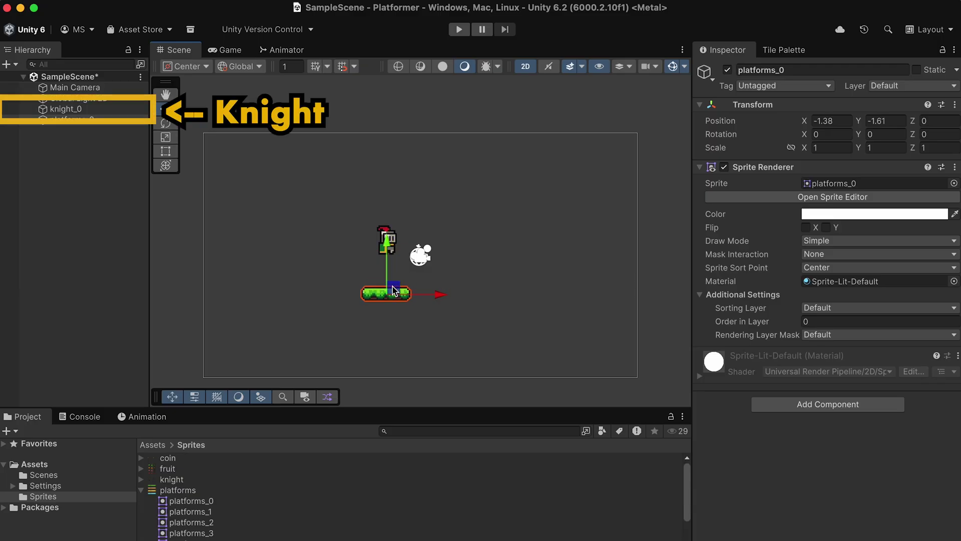
click(98, 110)
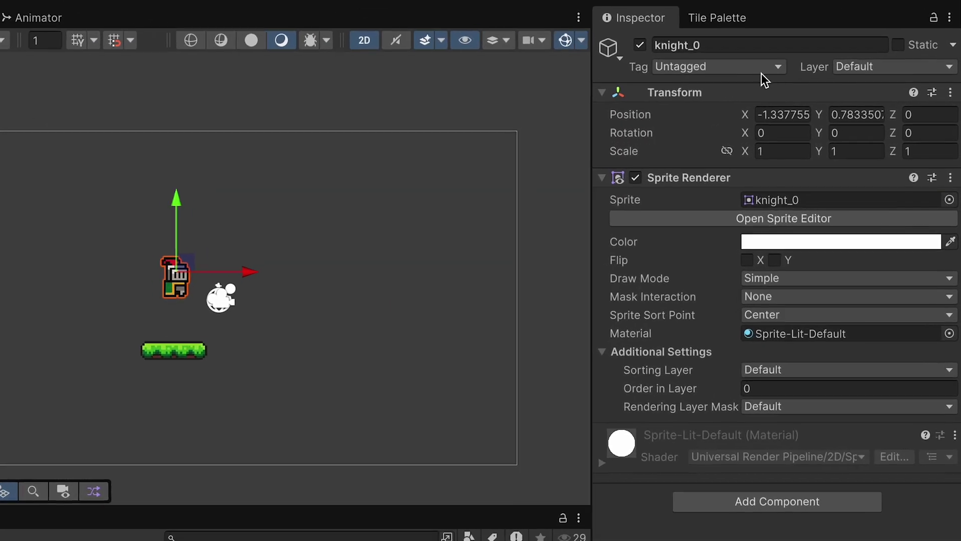
click(734, 41)
text(Player)
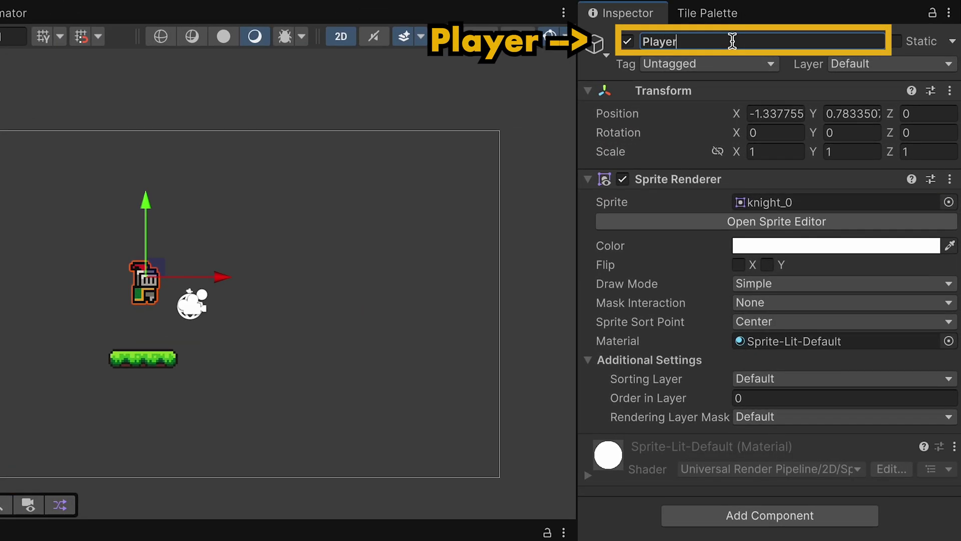
Add a Dynamic Rigidbody 2D with Gravity Scale 1 to Player
click(588, 179)
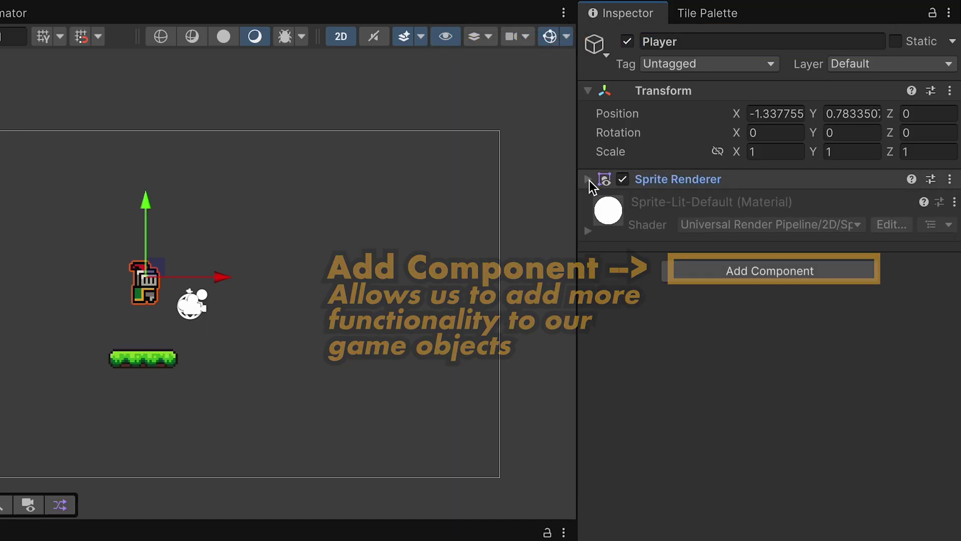
click(741, 277)
click(738, 357)
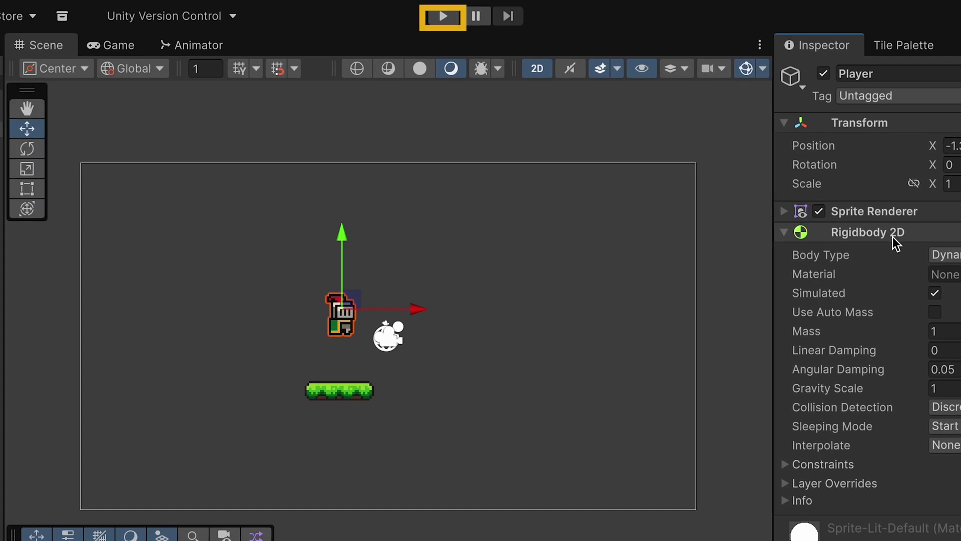
click(443, 16)
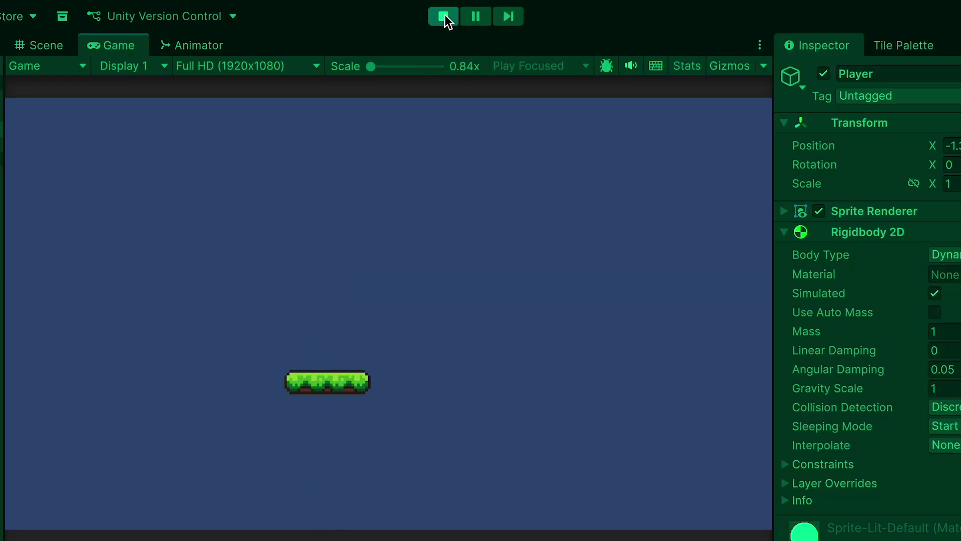
click(444, 16)
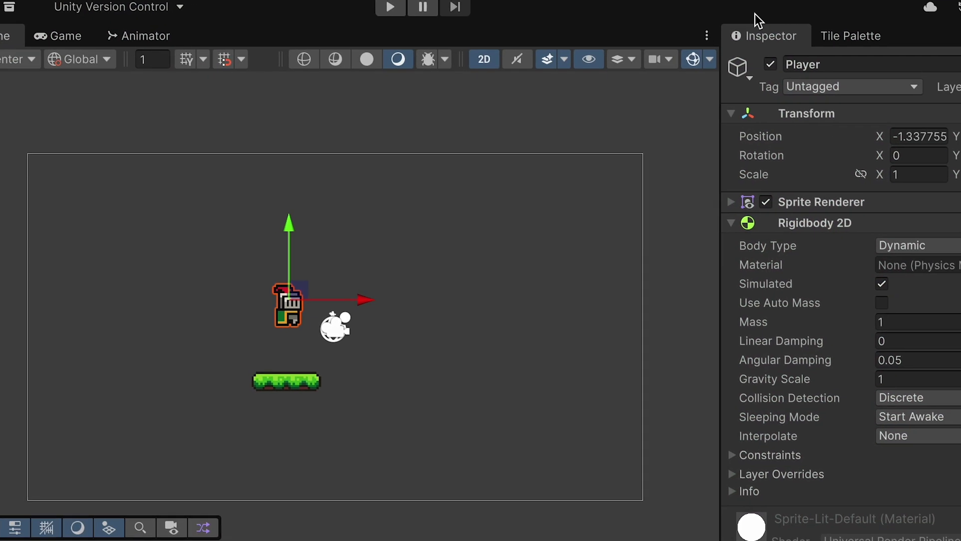
Add a Capsule Collider 2D component to the Player
click(732, 223)
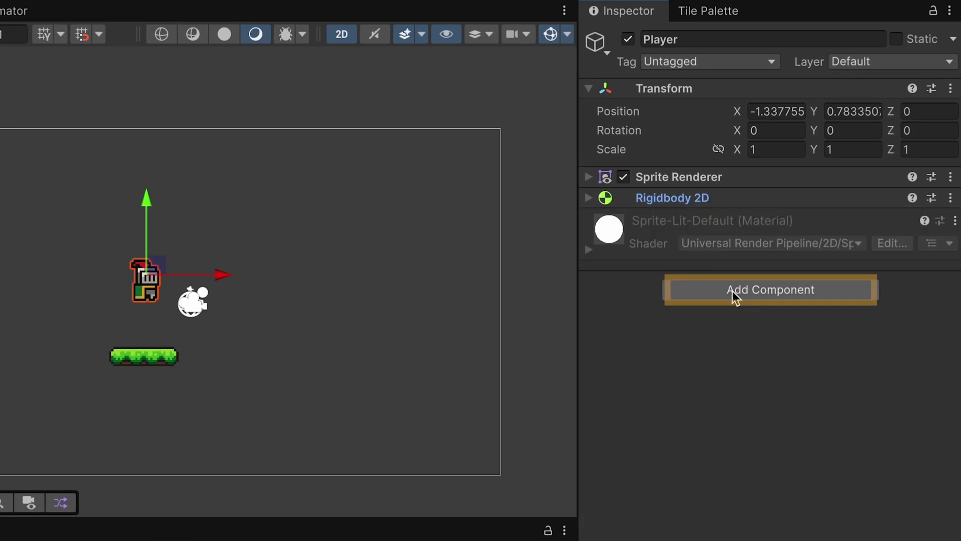
click(728, 289)
text(caps)
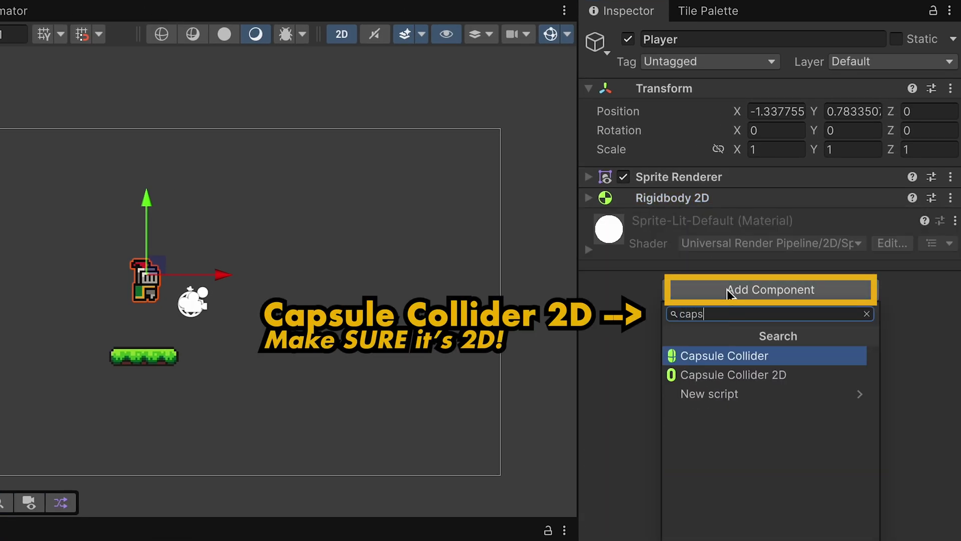
key(Down)
key(Return)
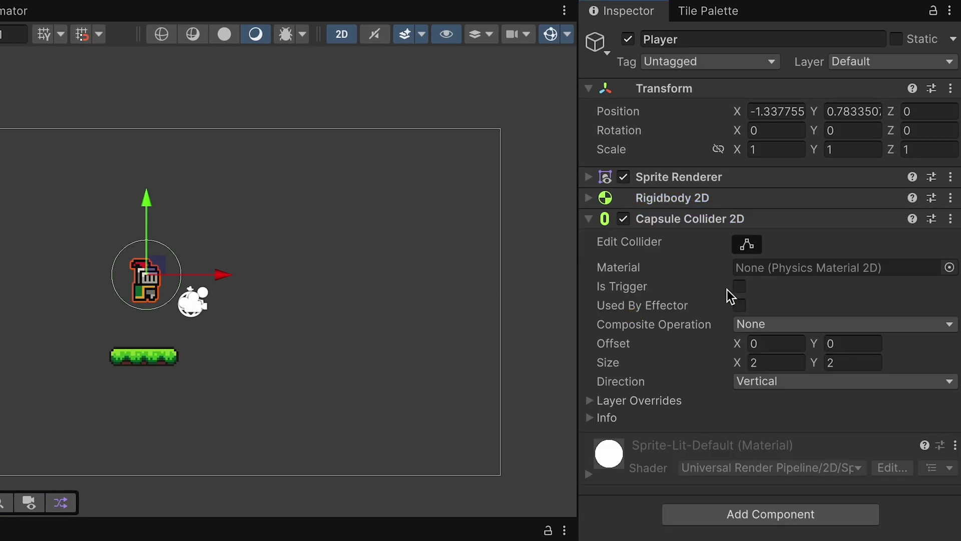
Trim the capsule collider to about 0.71 × 1.24 around the knight's helmet and feet
click(748, 245)
scroll(152, 287, down, 2)
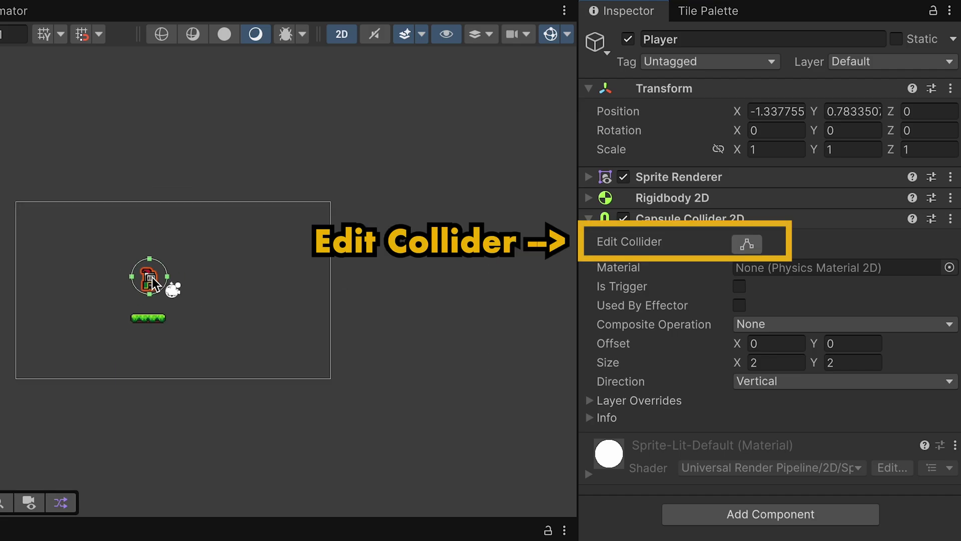
scroll(75, 276, up, 5)
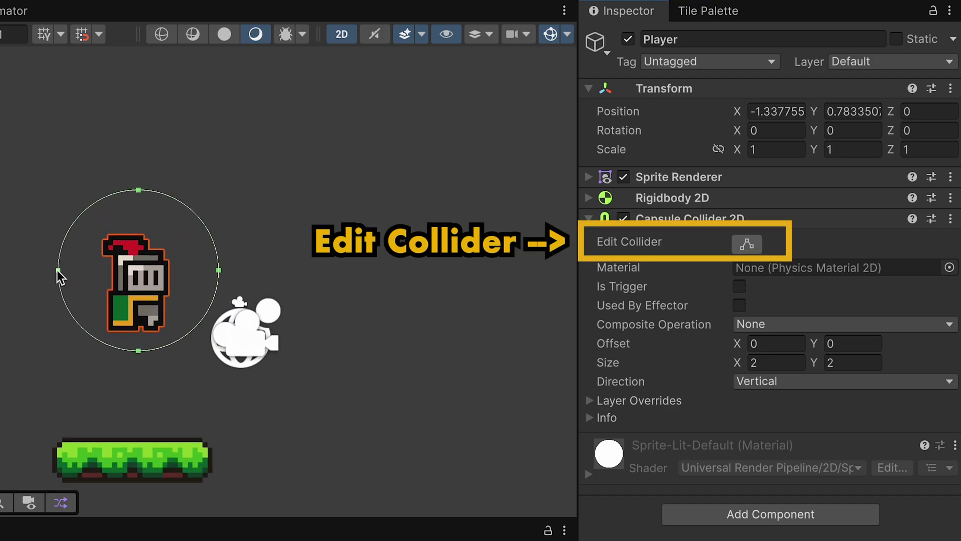
drag(58, 271, 110, 270)
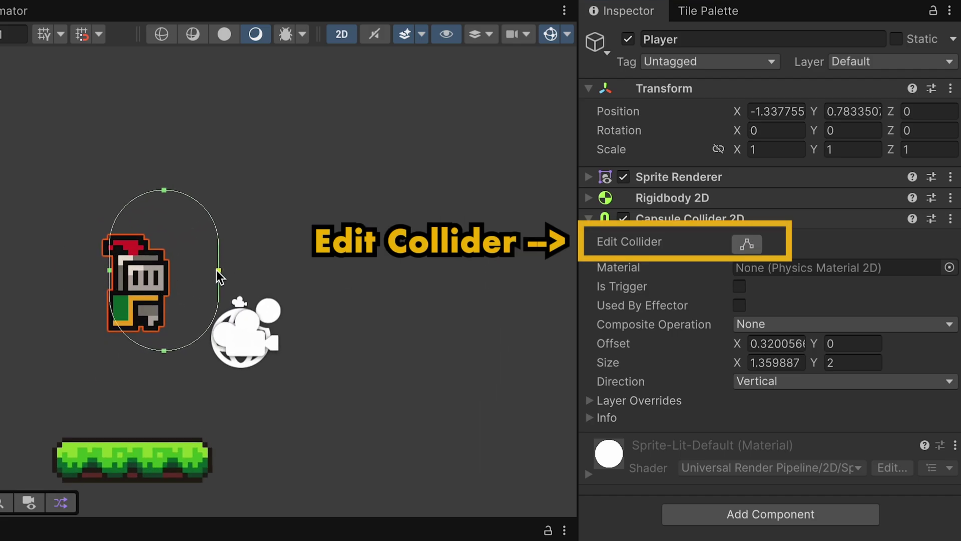
drag(219, 271, 166, 270)
drag(139, 192, 139, 234)
drag(137, 351, 136, 331)
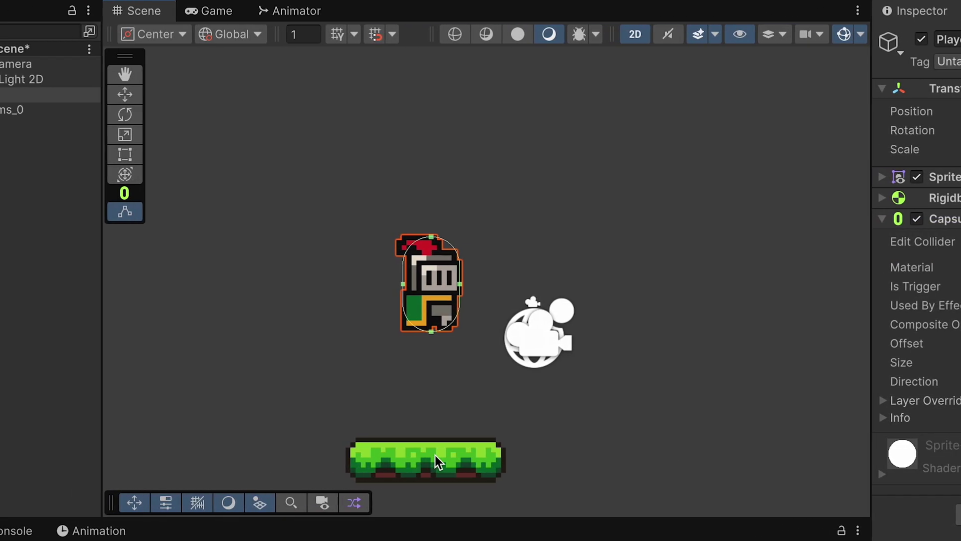
Add a Box Collider 2D to platforms_0 and test that the knight lands on it
click(114, 111)
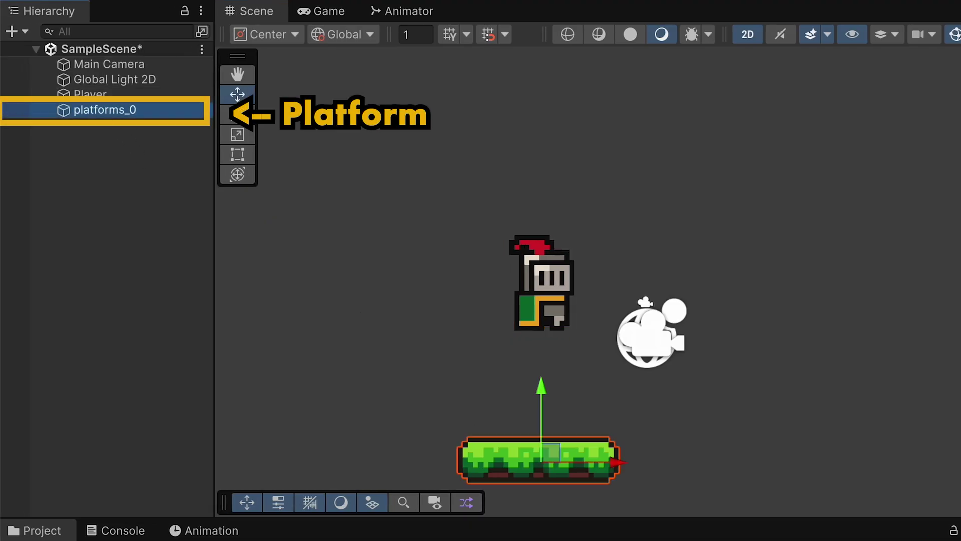
click(904, 269)
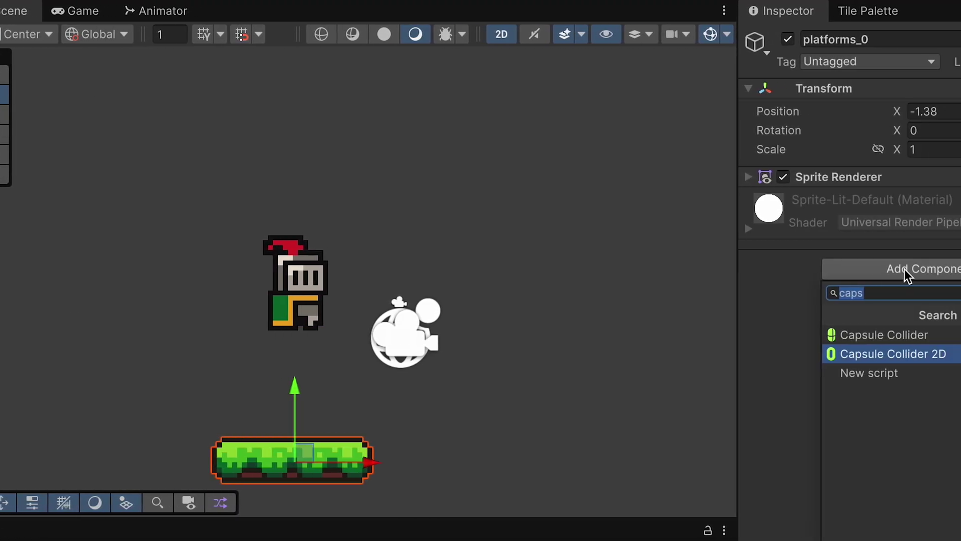
text(box)
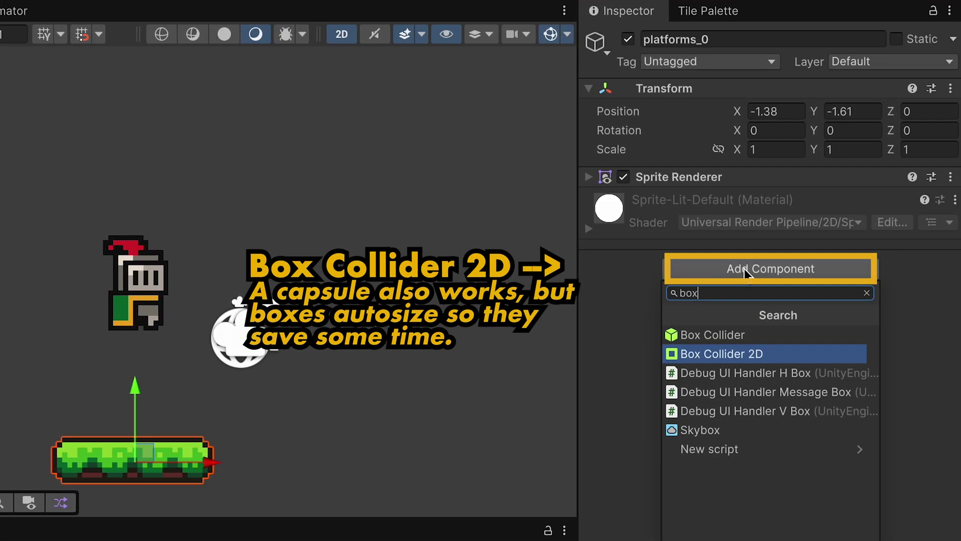
key(Return)
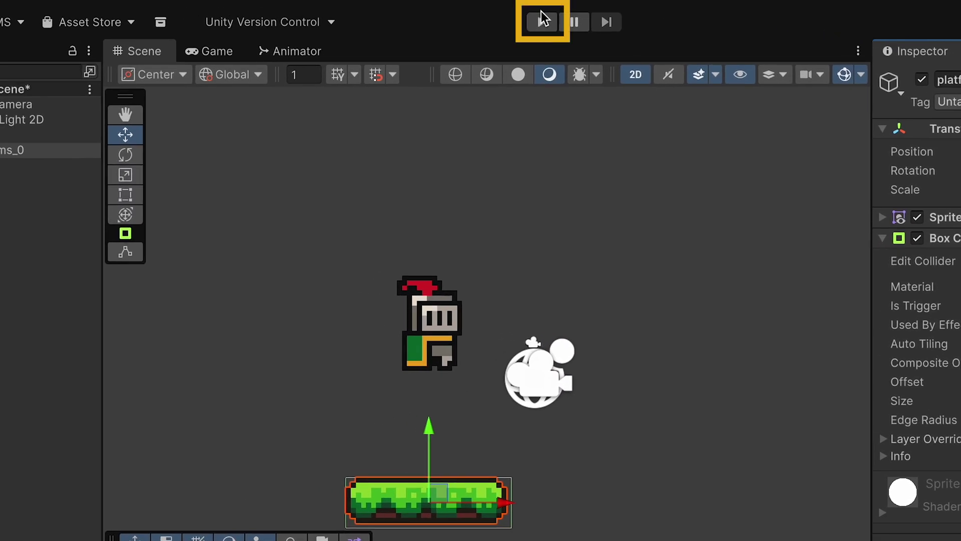
click(541, 23)
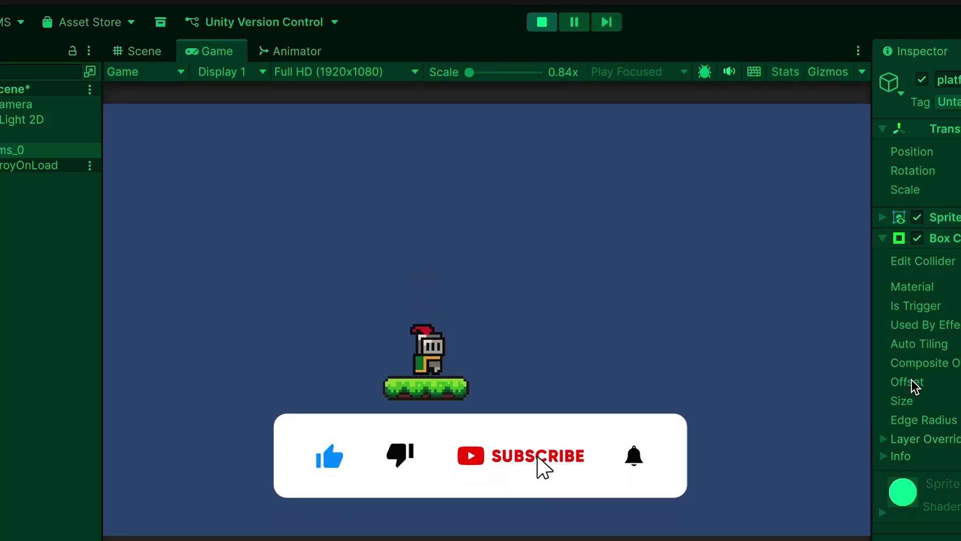
click(542, 22)
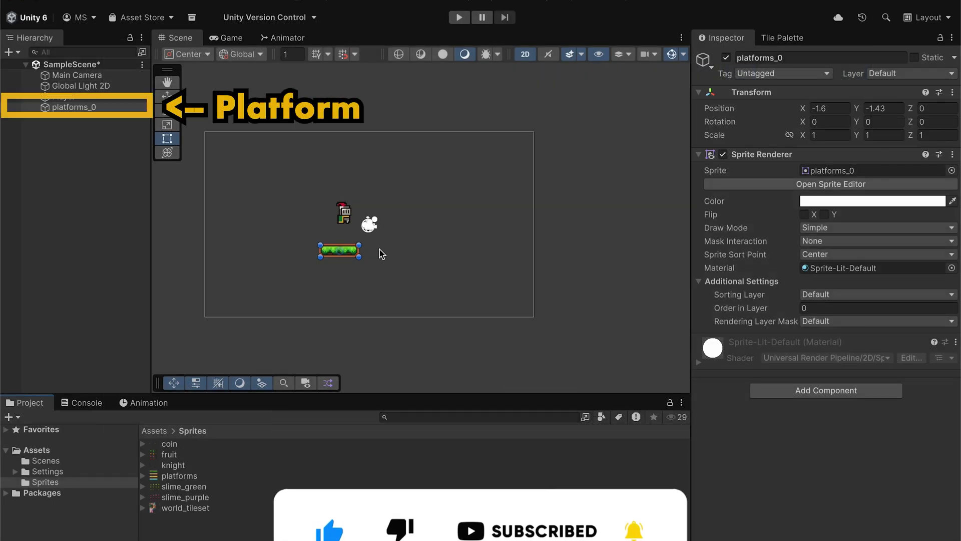
Duplicate the grass platform repeatedly, placing the copies as ledges around the scene
key(ctrl+d)
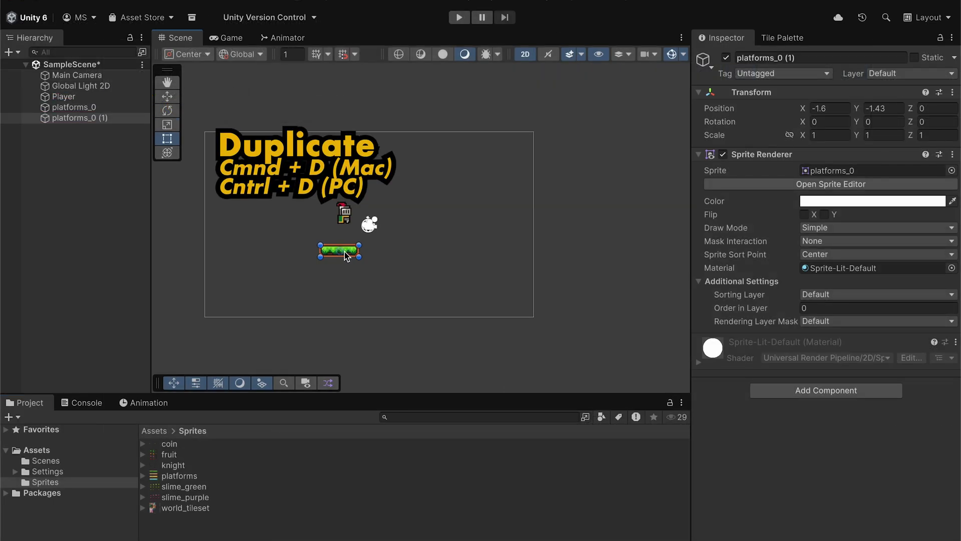
drag(346, 255, 420, 235)
key(ctrl+d)
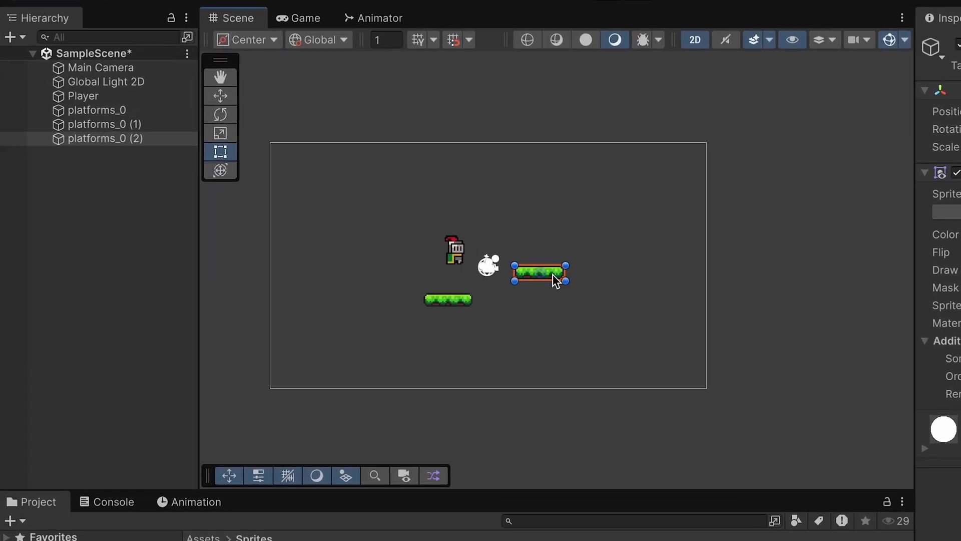
drag(556, 280, 327, 352)
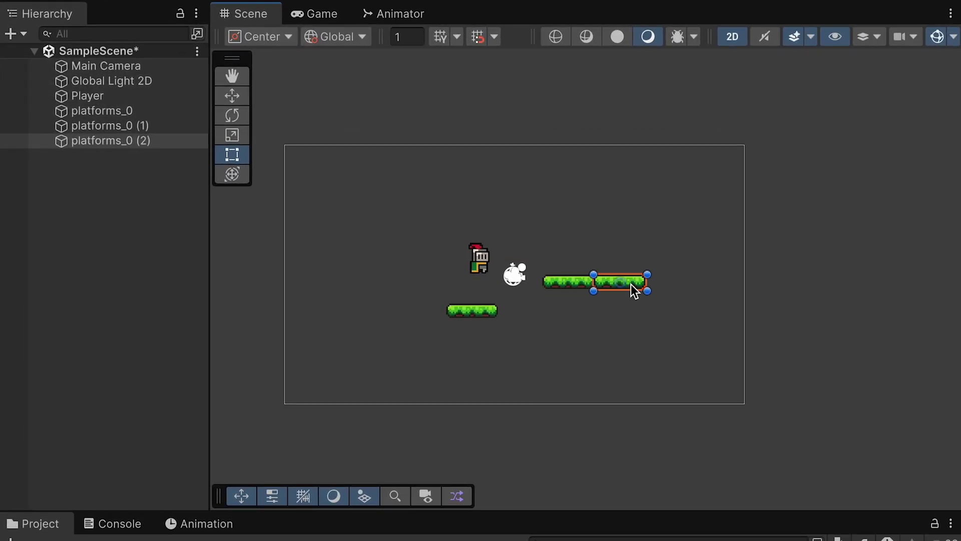
key(ctrl+d)
key(ctrl+d)
key(ctrl+d)
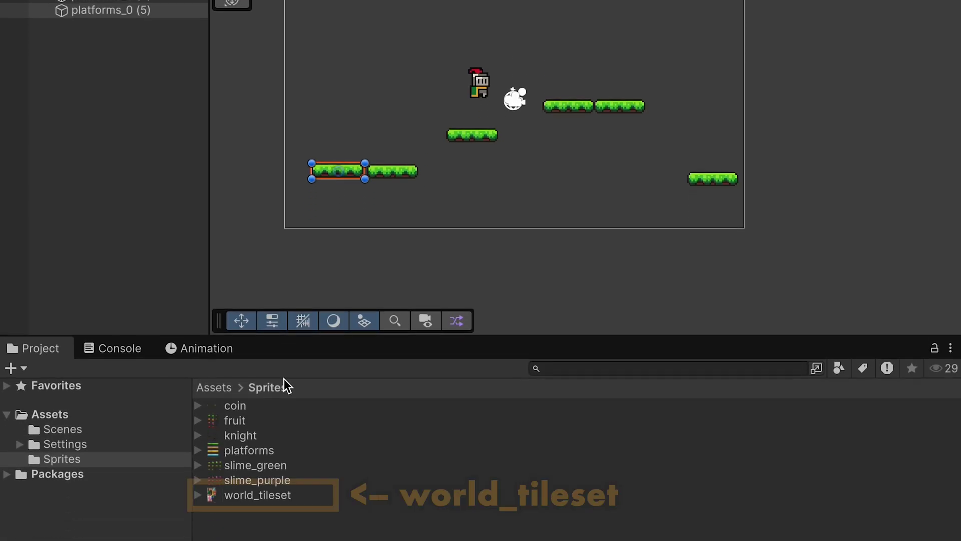
Apply 16 PPU, Point (no filter) and RGBA 32 bit to world_tileset, then open Sprite Editor
click(251, 378)
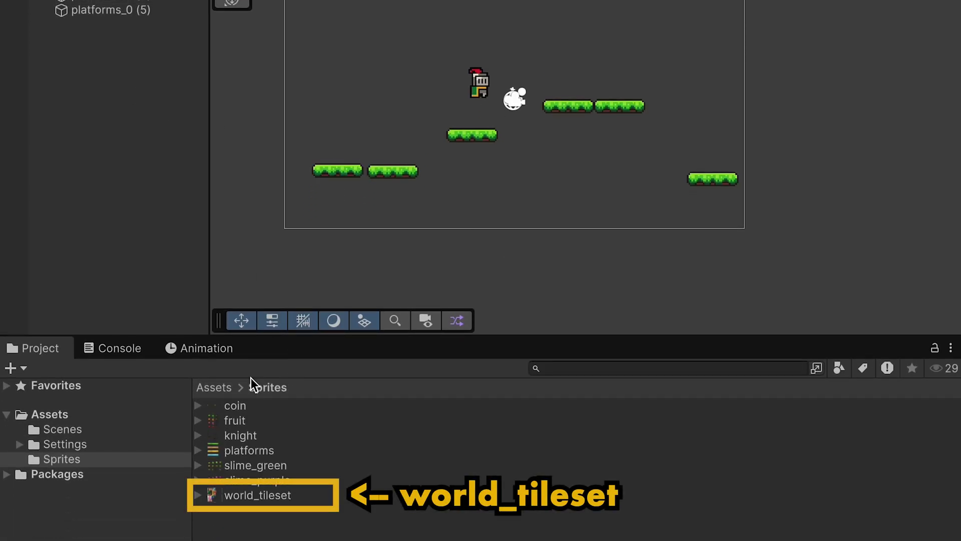
click(258, 495)
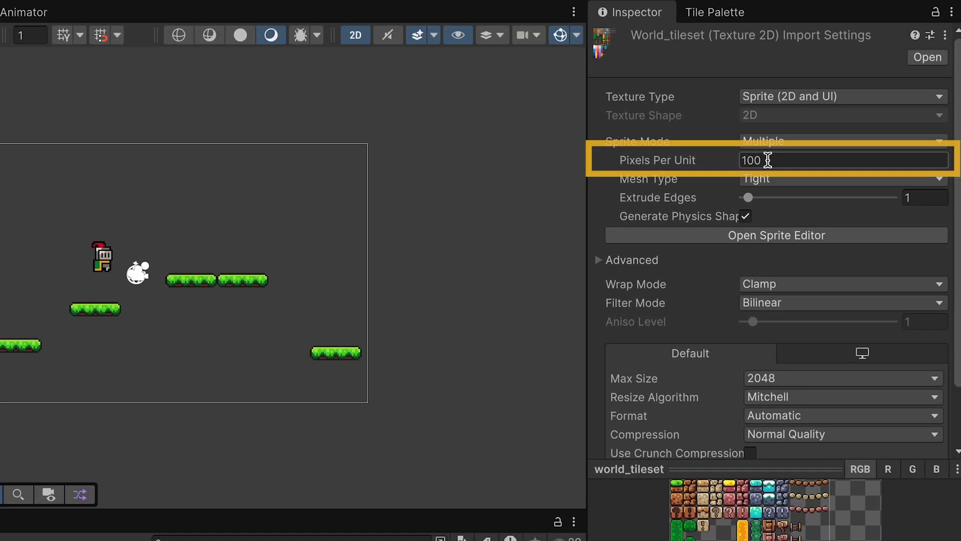
click(768, 159)
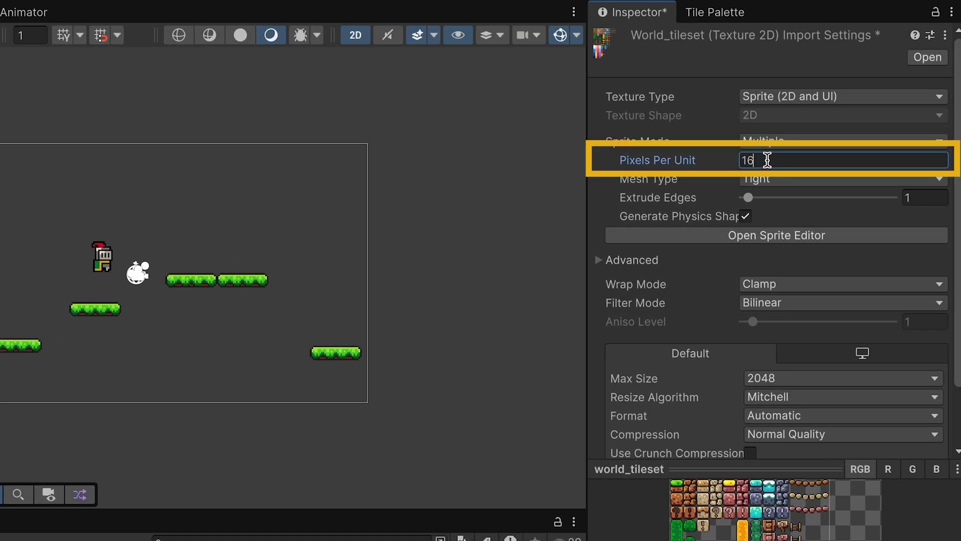
text(16)
click(776, 301)
click(770, 331)
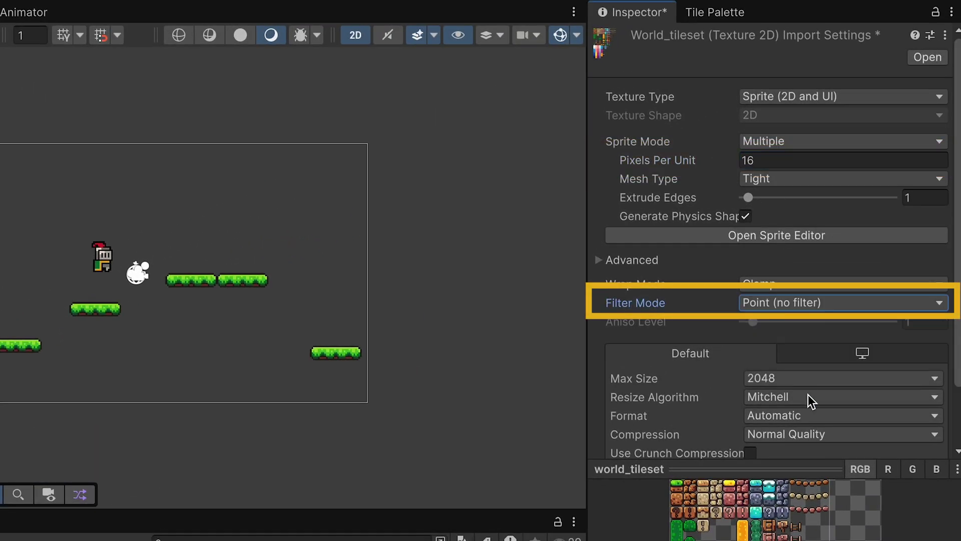
click(798, 414)
click(822, 435)
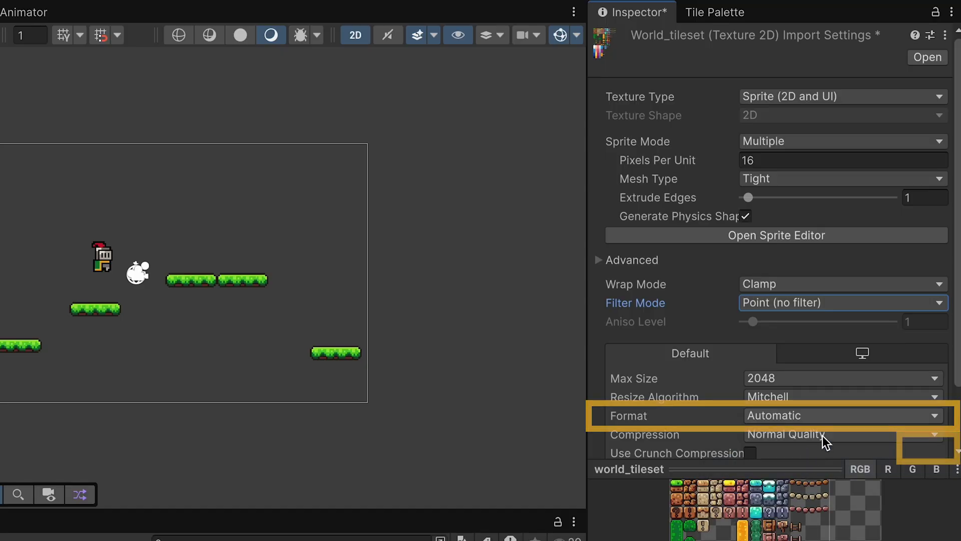
click(926, 450)
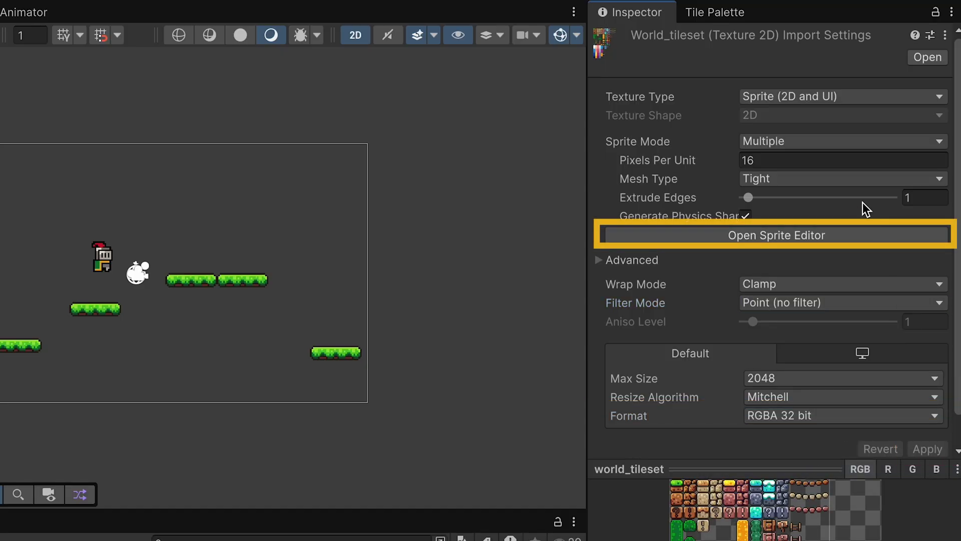
click(843, 236)
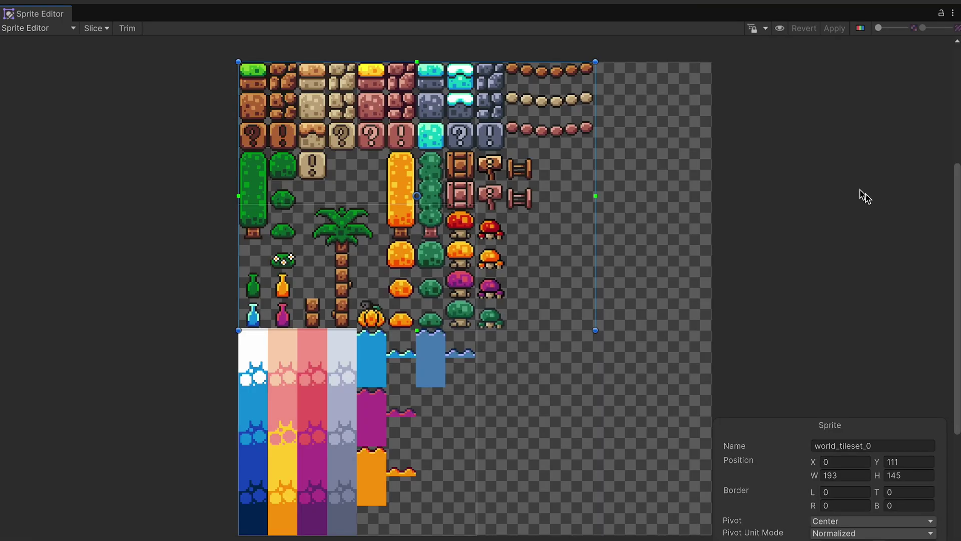
Slice world_tileset as a Grid By Cell Size of 16 × 16 pixels
click(95, 28)
click(215, 58)
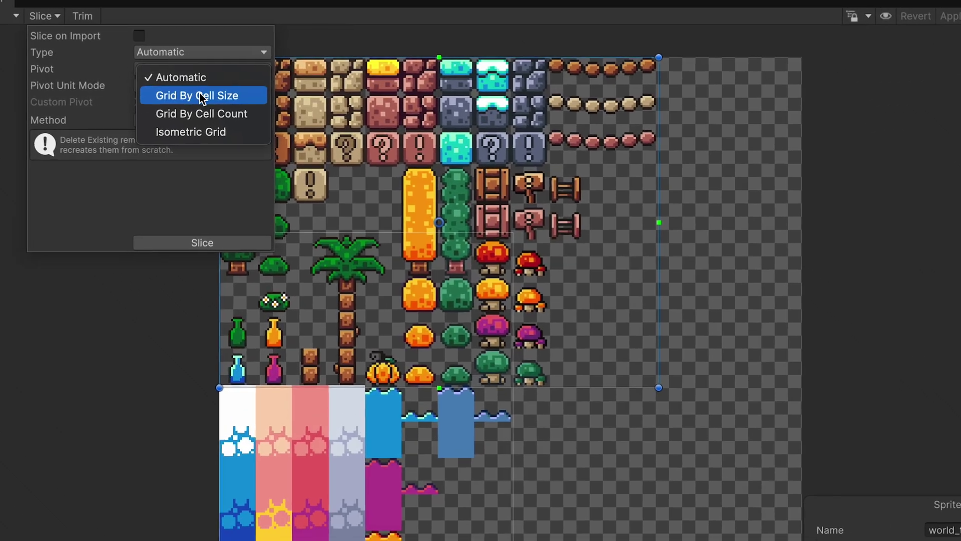
click(222, 92)
click(175, 69)
text(16)
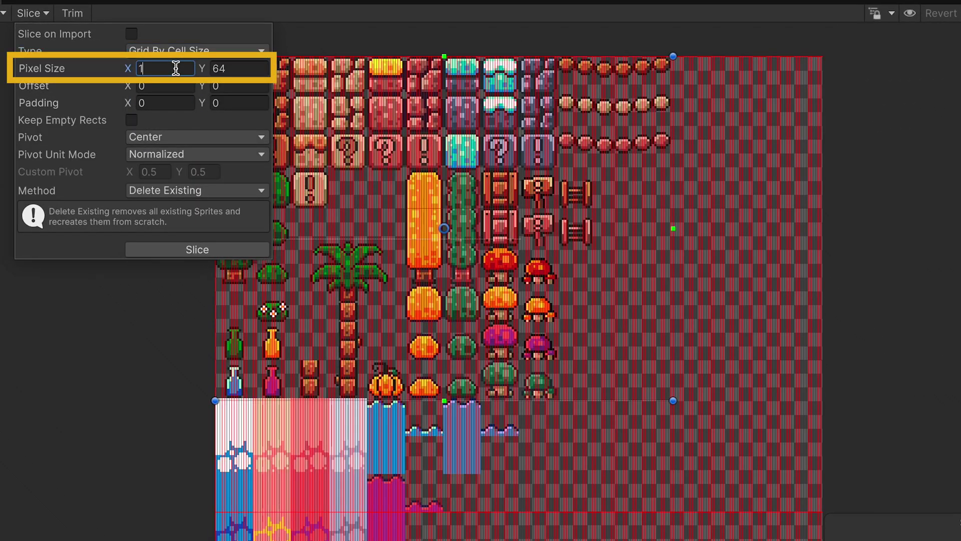
key(Tab)
text(16)
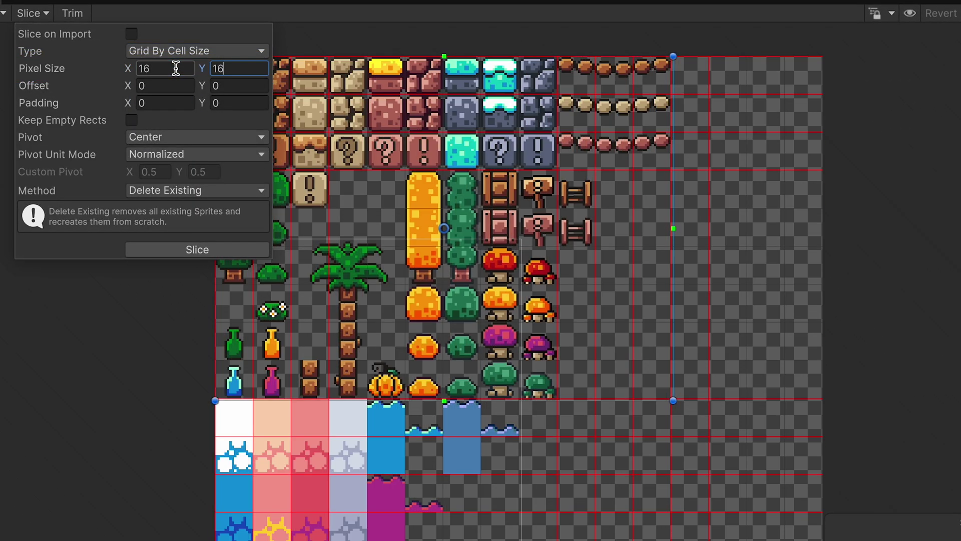
click(197, 249)
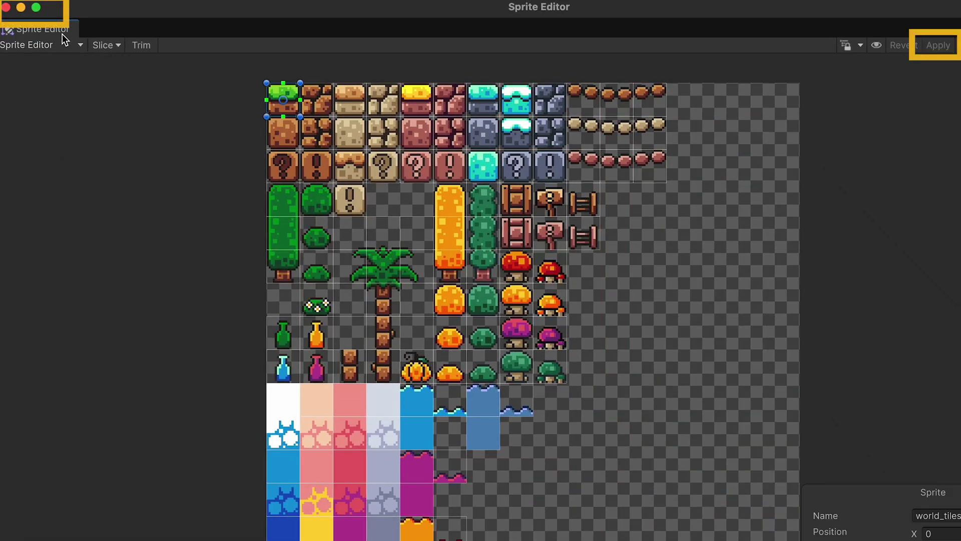
Place world_tileset_1 in Tiled draw mode as a dirt column under the right platforms
click(7, 8)
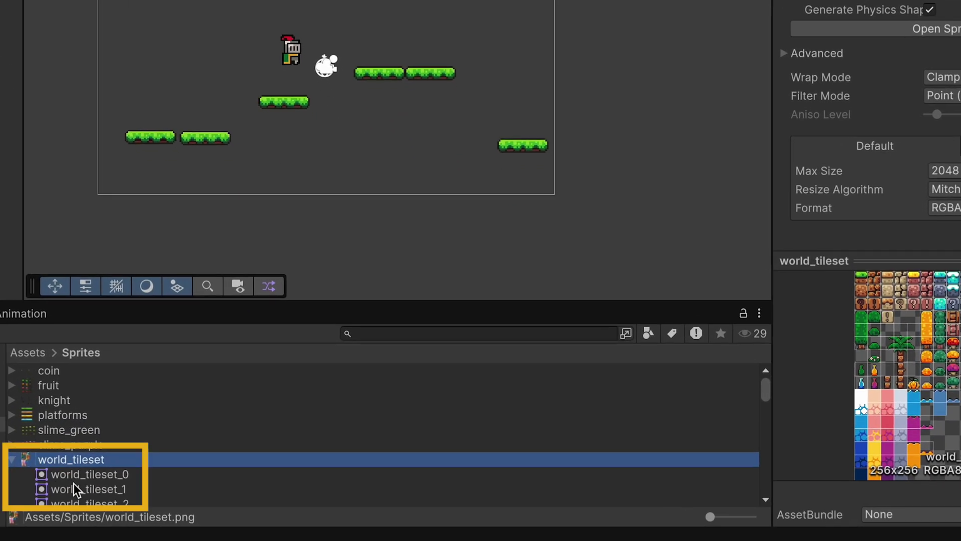
click(80, 476)
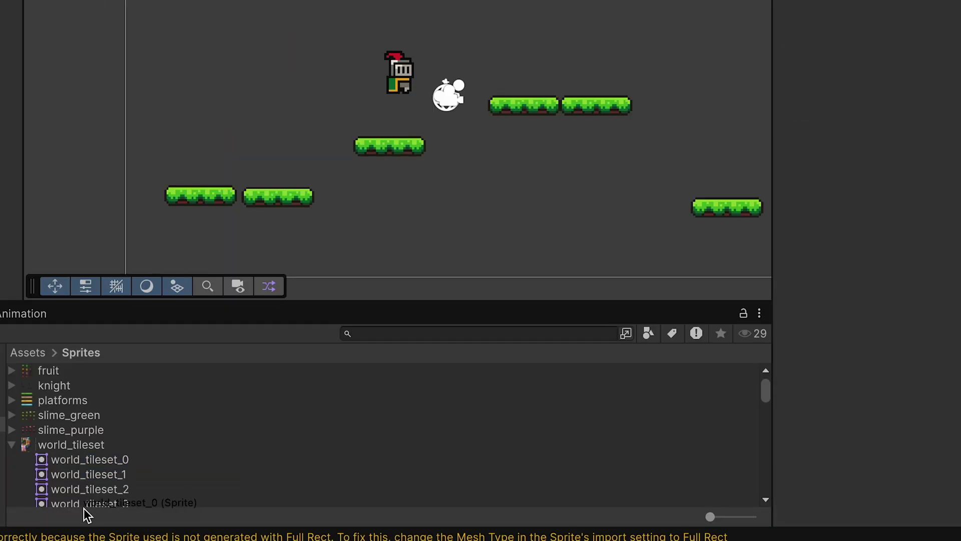
drag(83, 509, 491, 338)
click(110, 480)
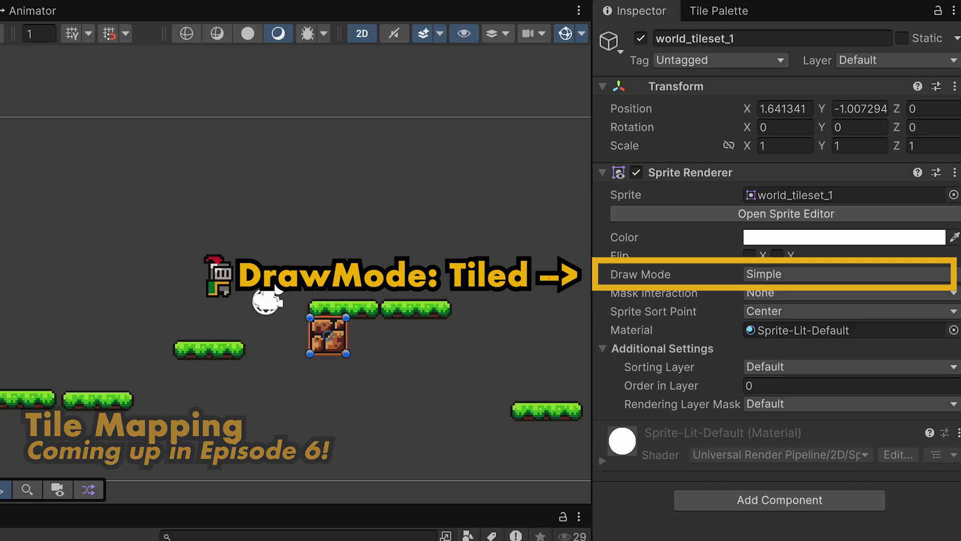
click(812, 278)
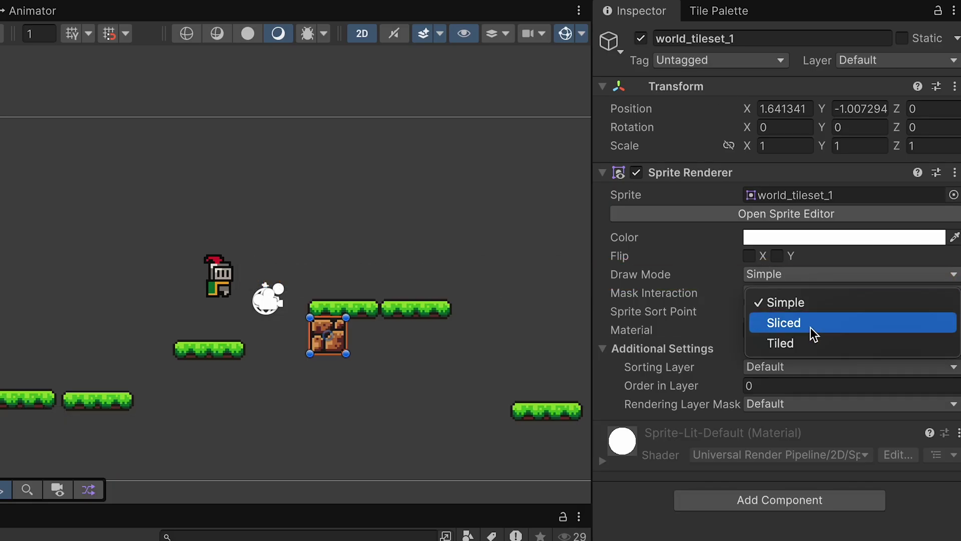
click(807, 347)
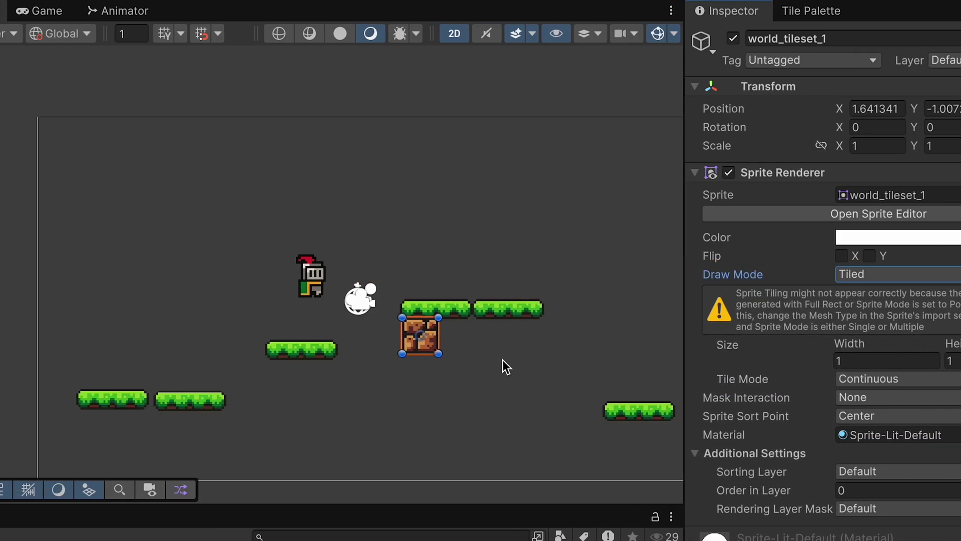
drag(346, 354, 379, 385)
drag(719, 386, 792, 502)
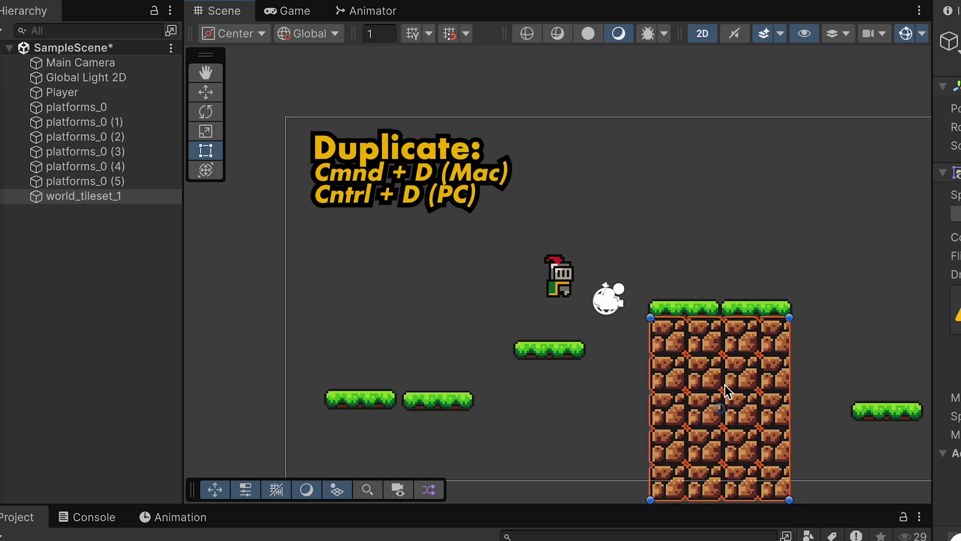
Duplicate the dirt column under the lower-left platforms and align the grass on top
key(ctrl+d)
drag(739, 380, 418, 470)
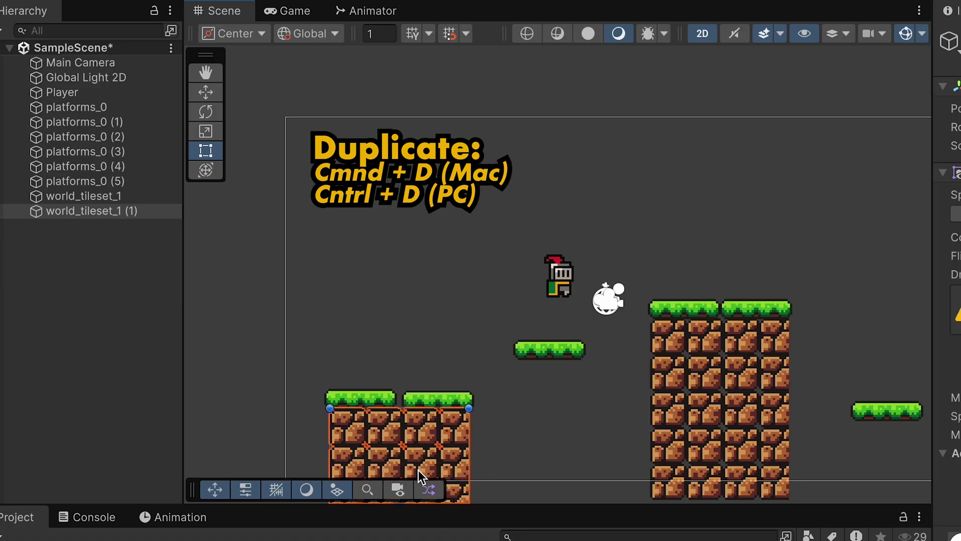
drag(420, 396, 383, 399)
click(380, 400)
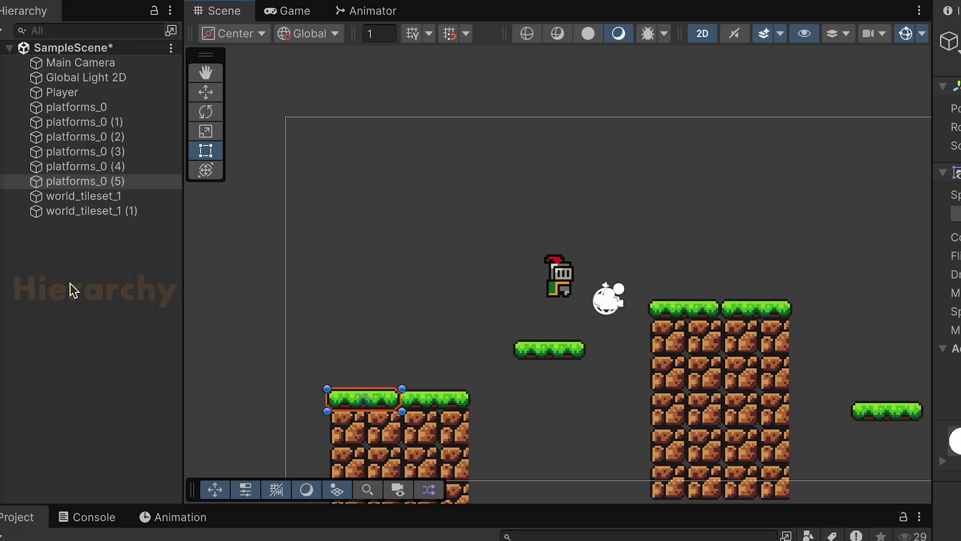
Create an empty object in the Hierarchy named Ground Tiles
click(32, 333)
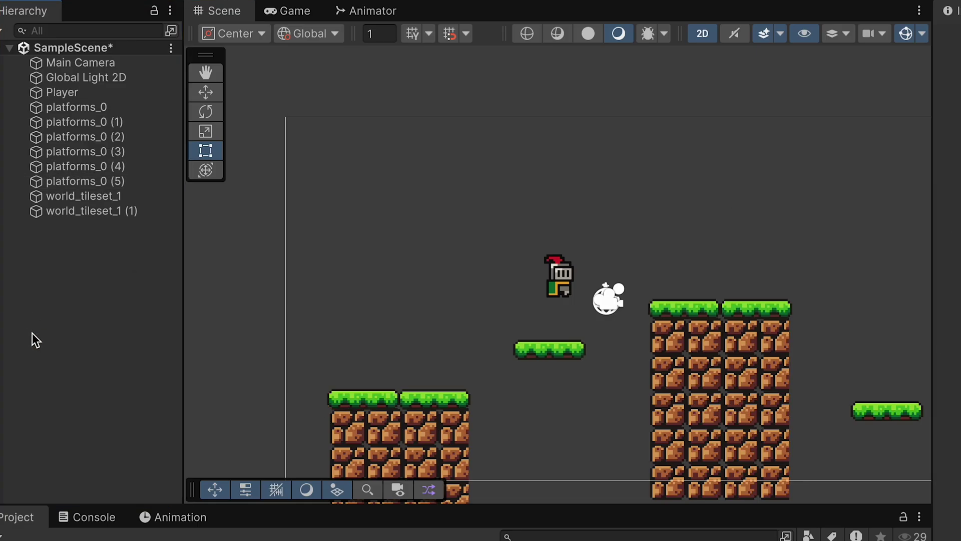
right_click(52, 331)
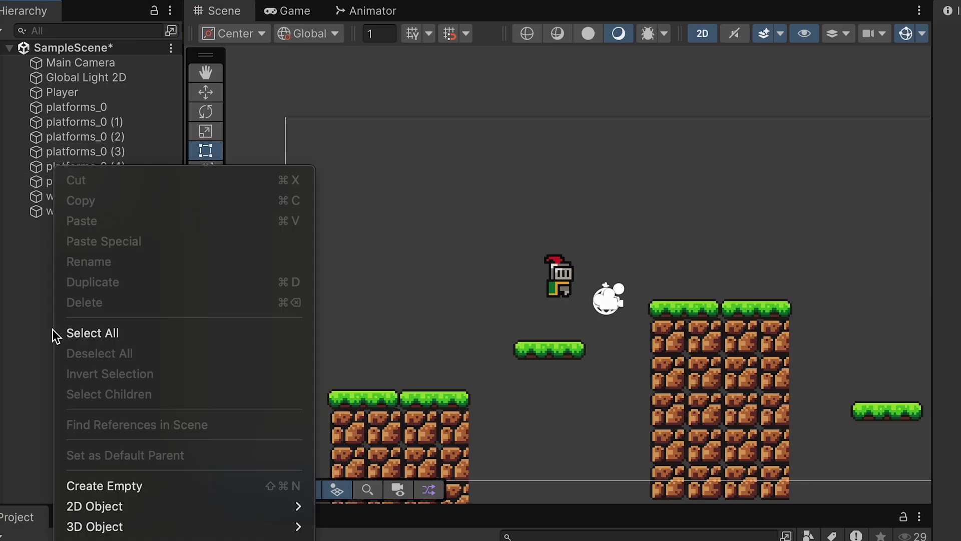
click(137, 488)
text(Ground)
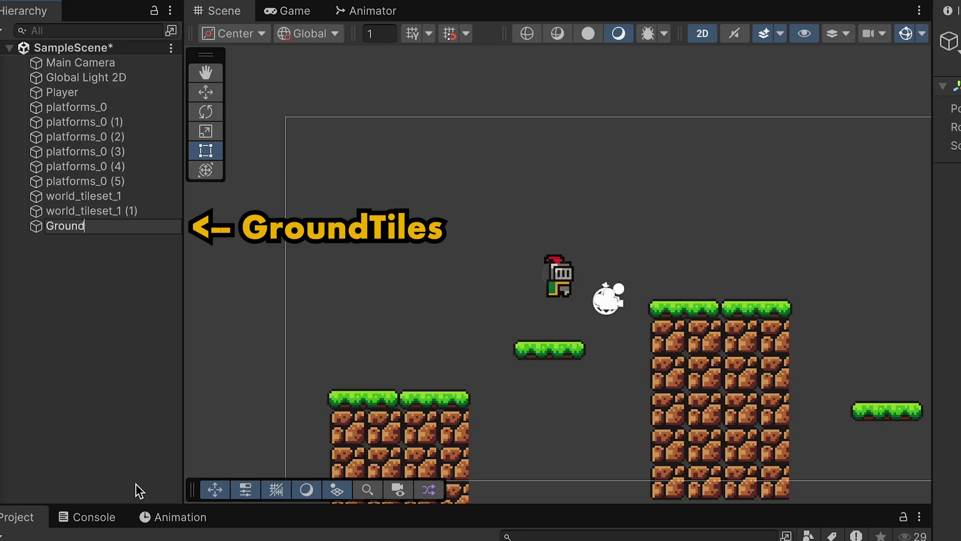
text( Tiles)
key(Return)
Parent all grass platforms and dirt tiles under Ground Tiles and collapse the group
click(100, 211)
shift+click(91, 108)
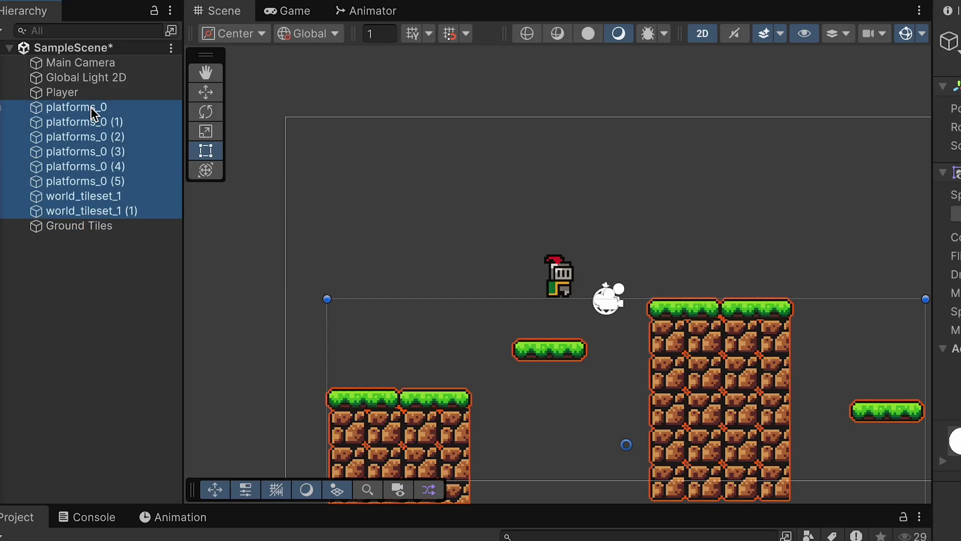
drag(91, 108, 110, 226)
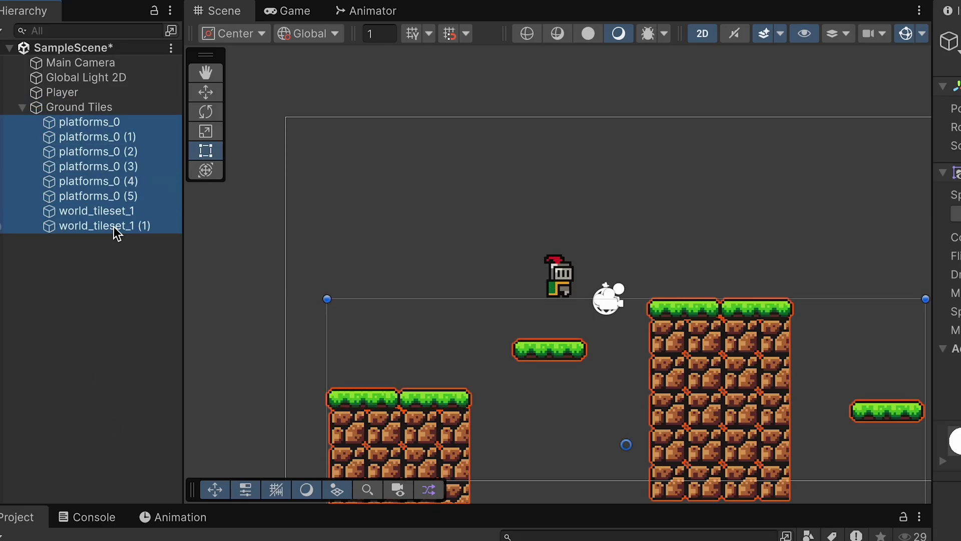
click(22, 108)
click(77, 187)
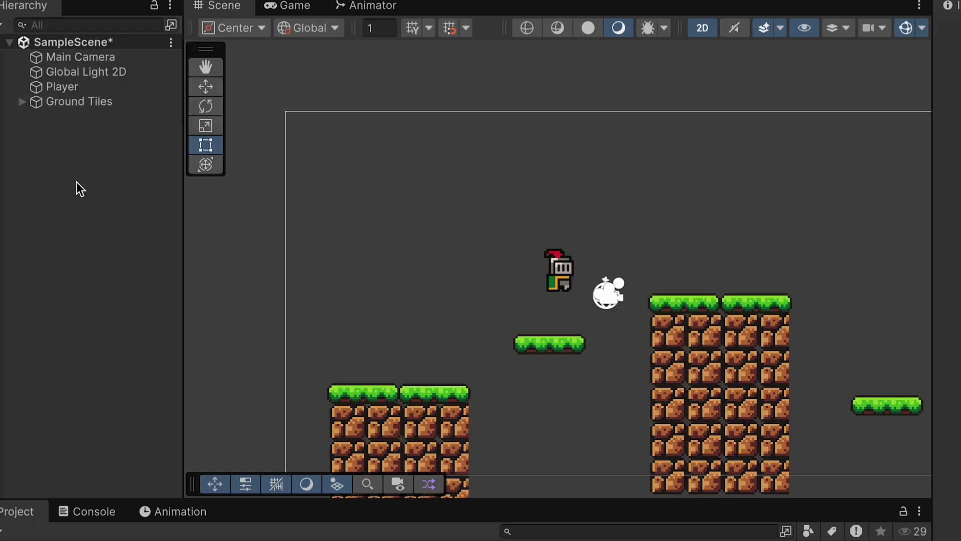
Create a Square sprite and stretch it into a large backdrop filling the view
right_click(77, 187)
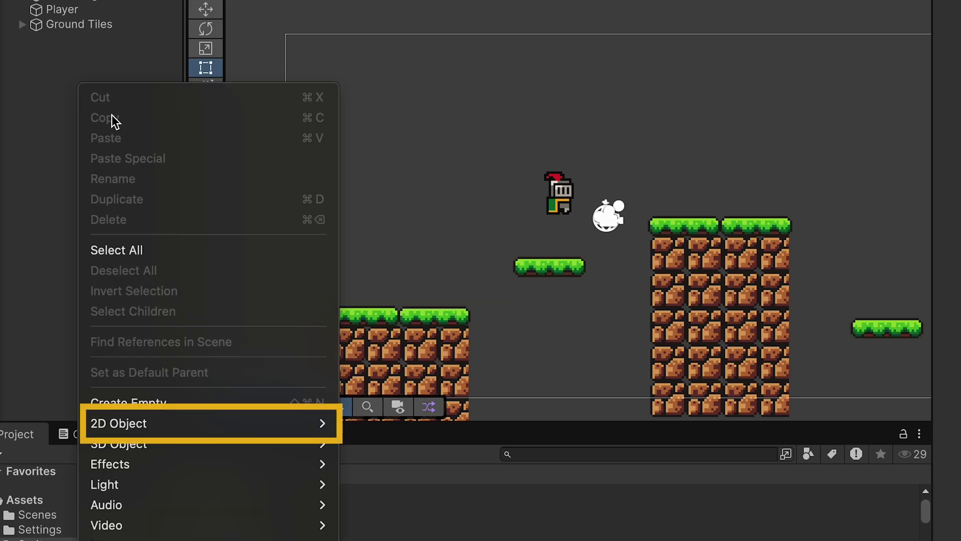
mouse_move(153, 430)
mouse_move(404, 425)
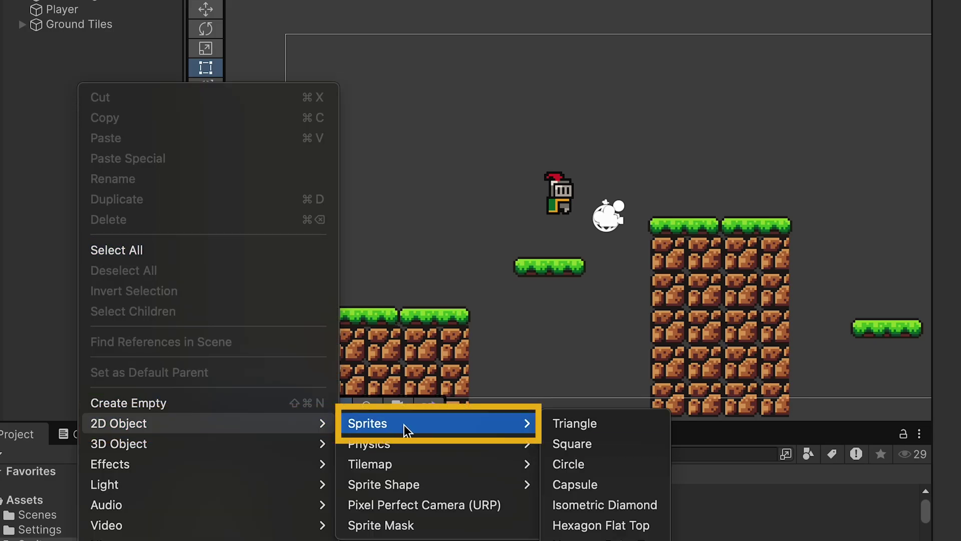
click(580, 447)
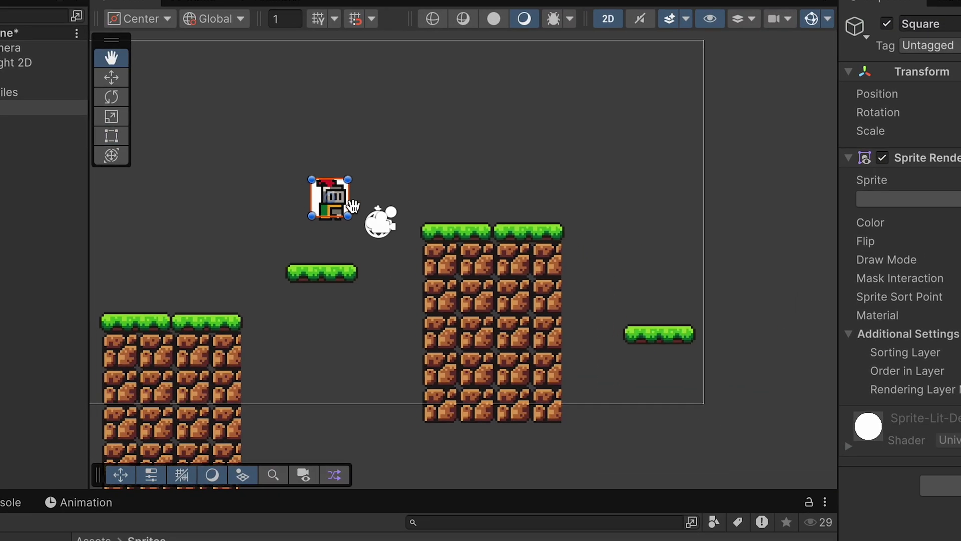
key(t)
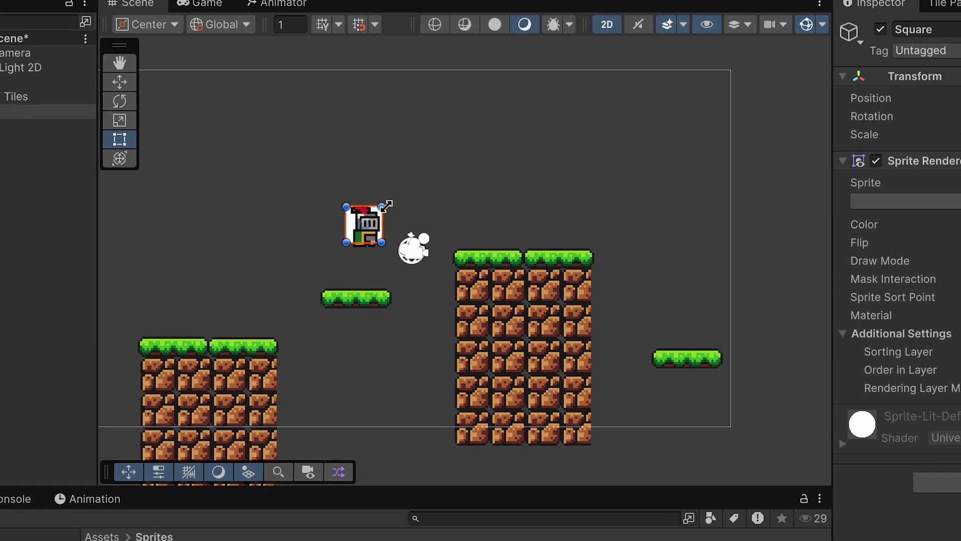
scroll(353, 210, down, 3)
drag(374, 200, 647, 92)
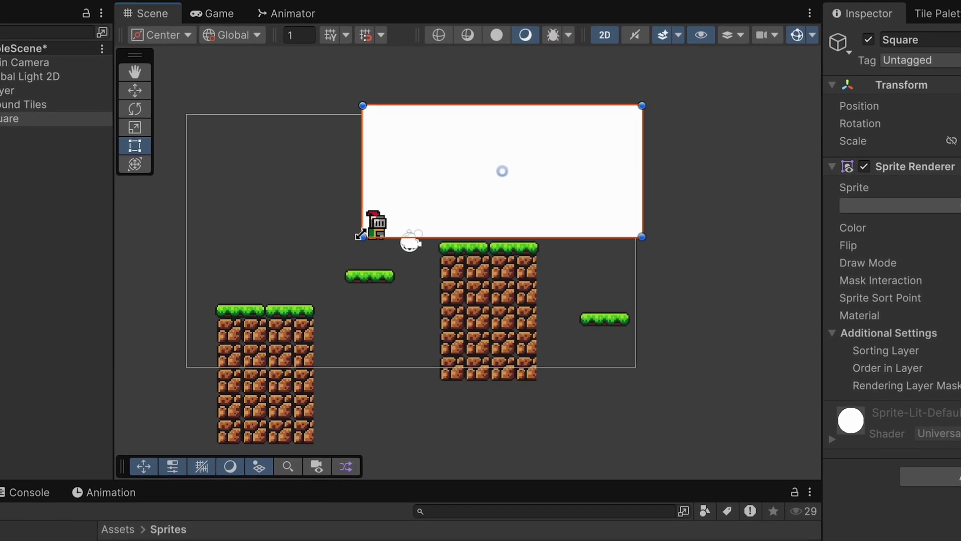
drag(361, 234, 178, 382)
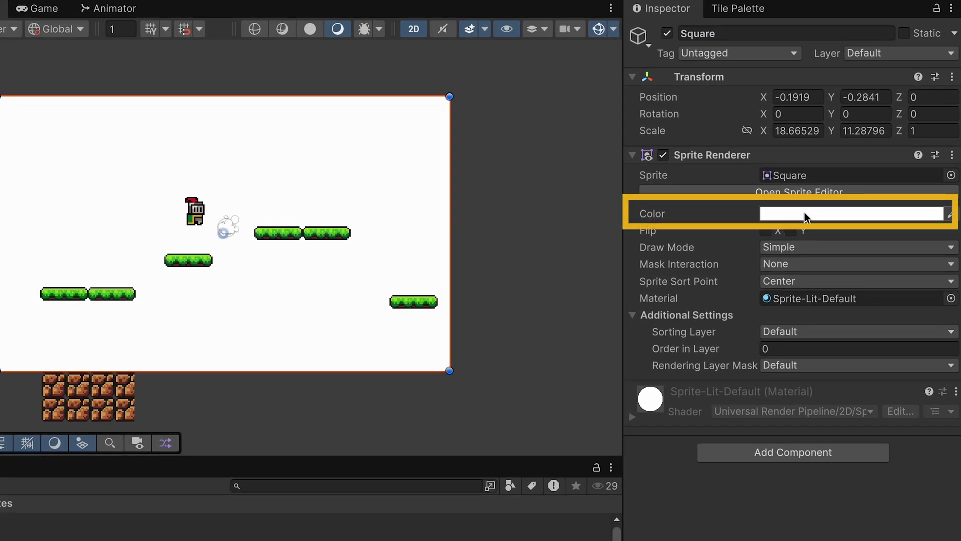
Color the square's Sprite Renderer bright blue (hex 0097FF)
click(805, 220)
click(792, 301)
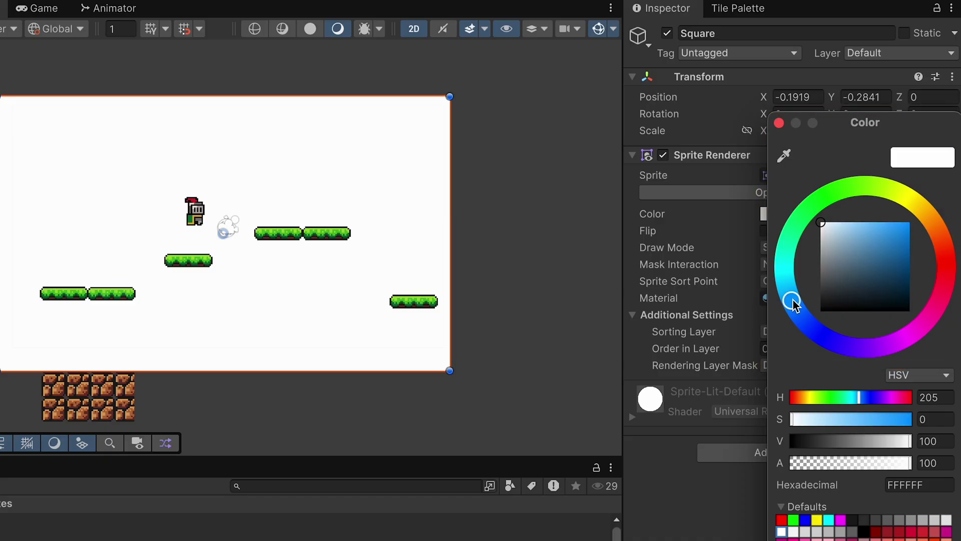
drag(860, 251, 918, 219)
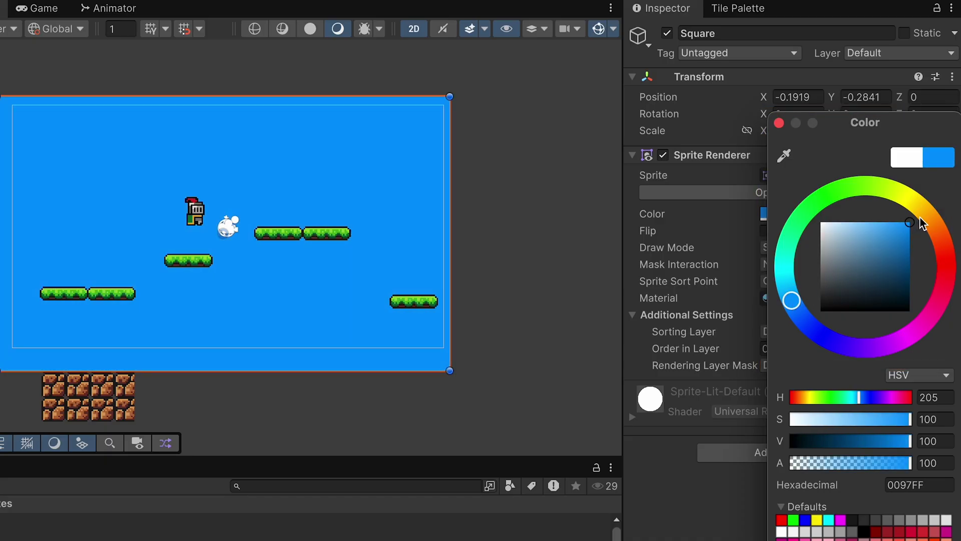
click(780, 124)
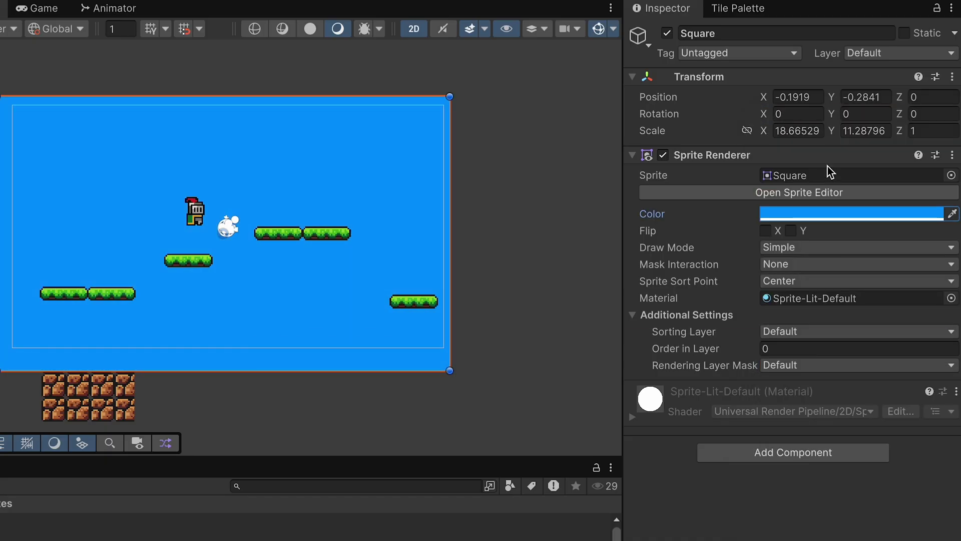
Set the square's Order in Layer to -1 and rename it Sky
click(802, 349)
text(-1)
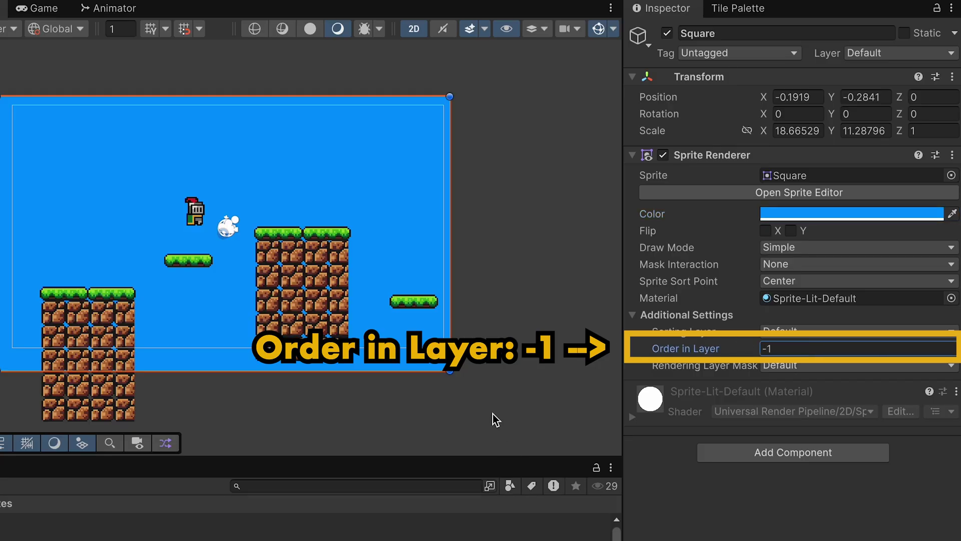
click(733, 37)
text(Sky)
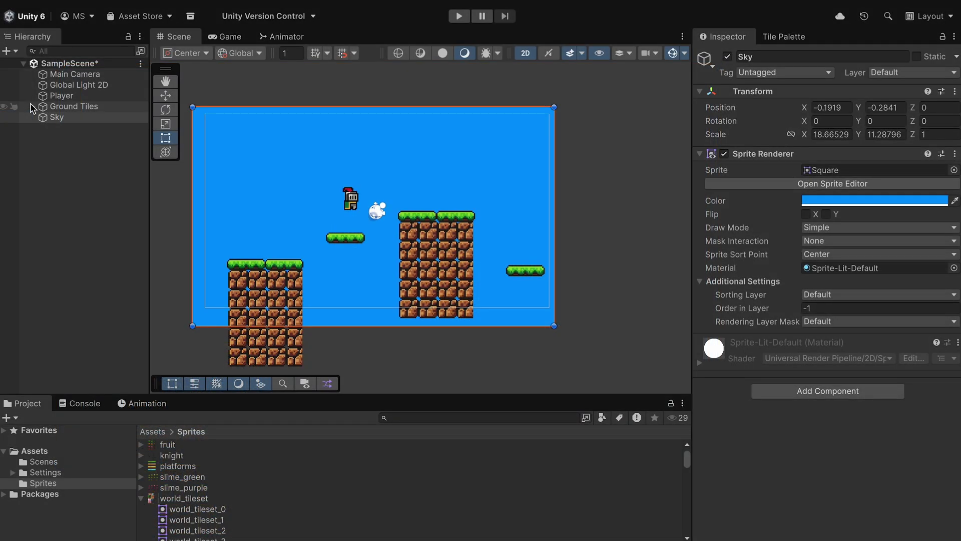
Add a Box Collider 2D to platforms_0 through platforms_0 (5) inside Ground Tiles
click(31, 107)
click(100, 118)
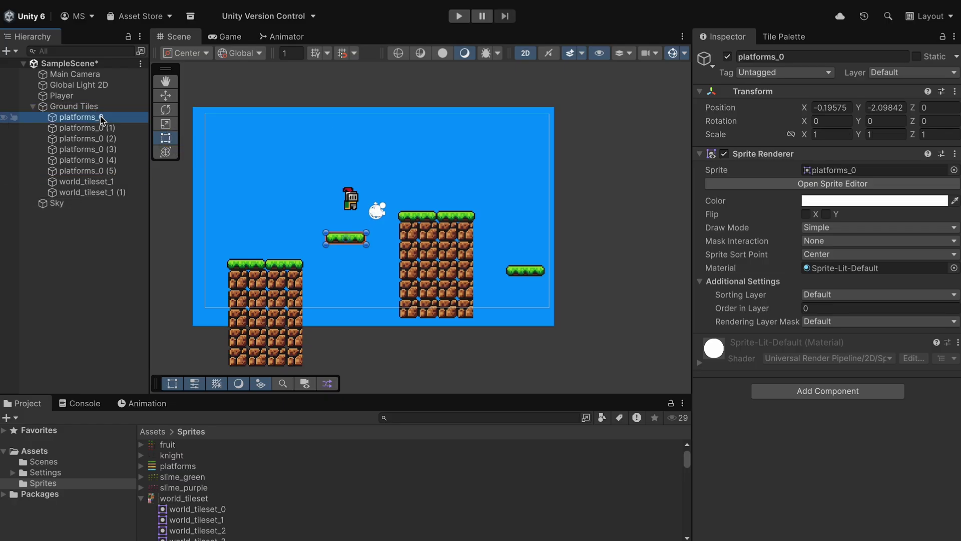
shift+click(107, 173)
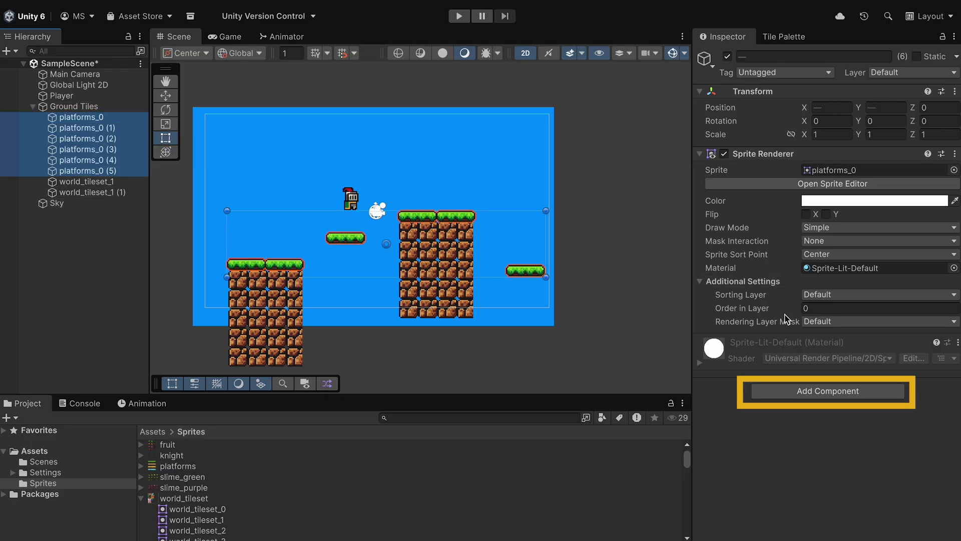
click(812, 398)
text(box)
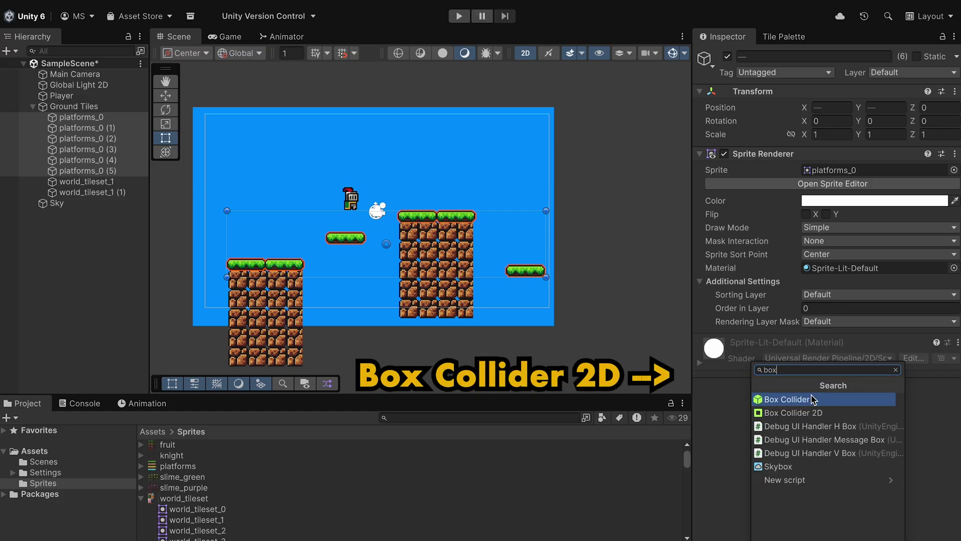
key(Down)
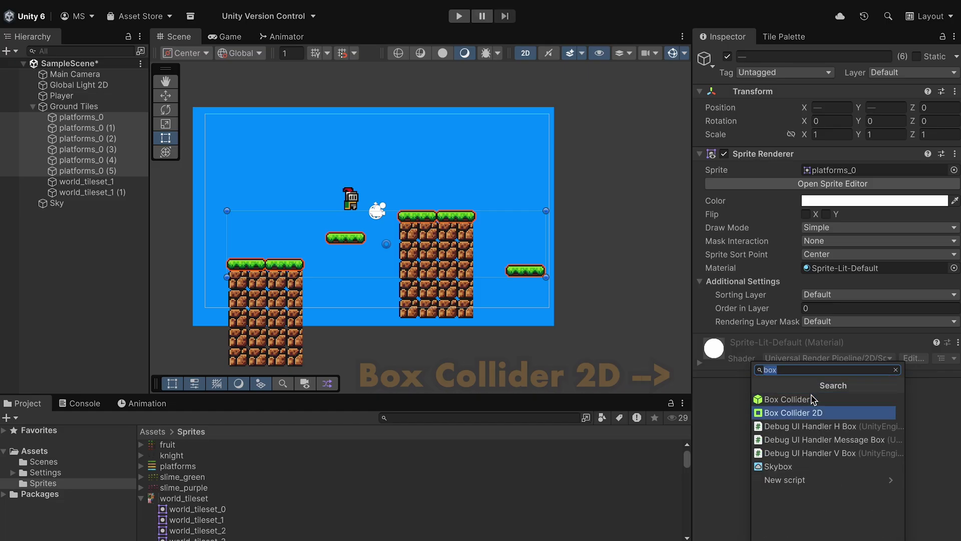
key(Return)
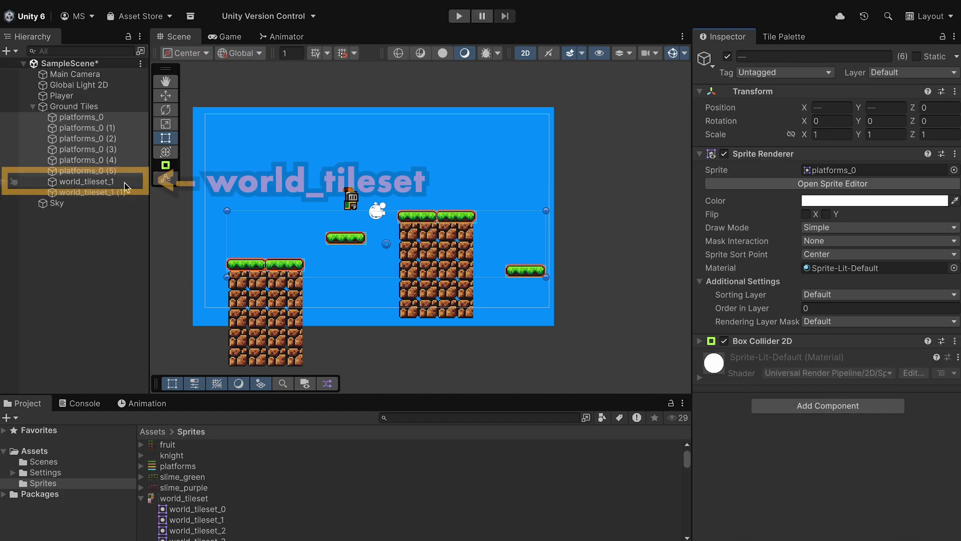
Select both world_tileset_1 dirt pillars, then narrow the selection to world_tileset_1 alone
click(88, 181)
shift+click(122, 195)
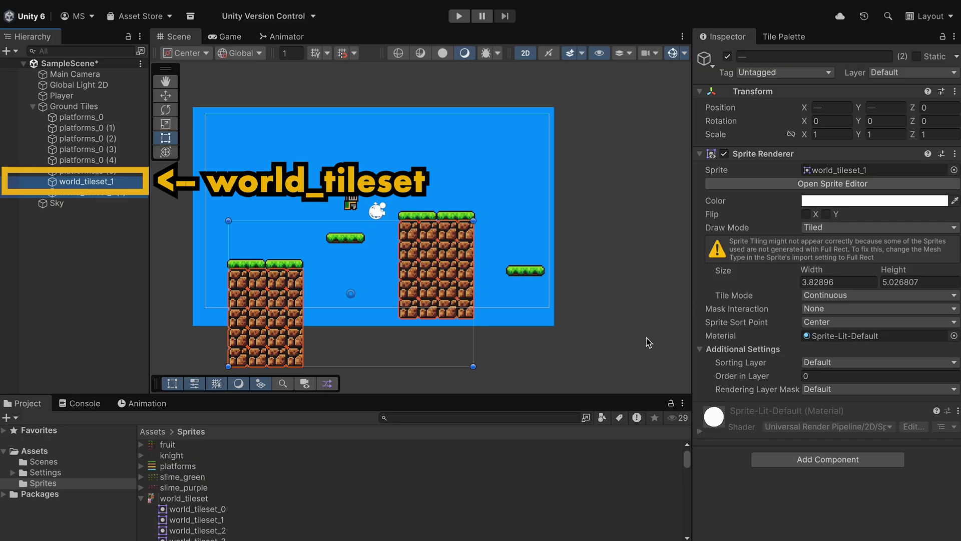
scroll(240, 352, up, 5)
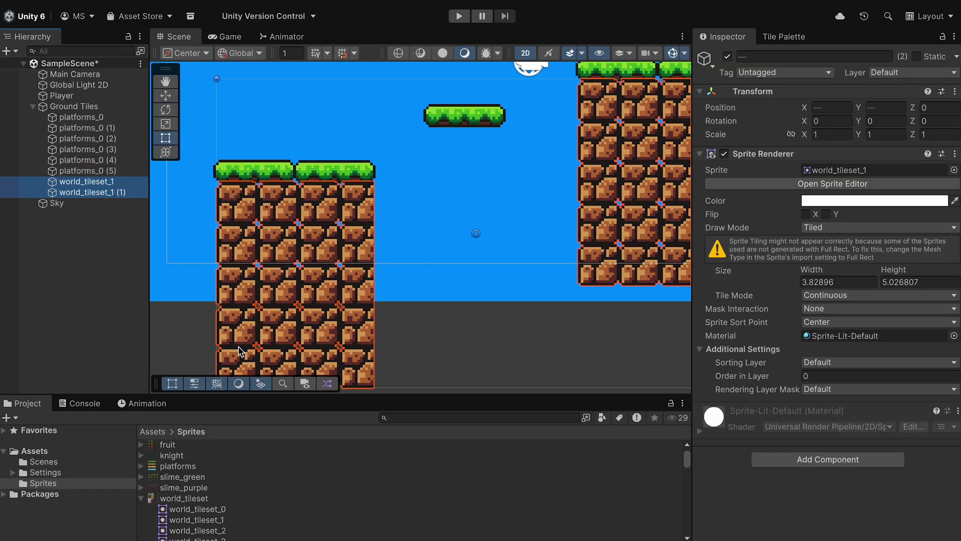
scroll(241, 352, up, 2)
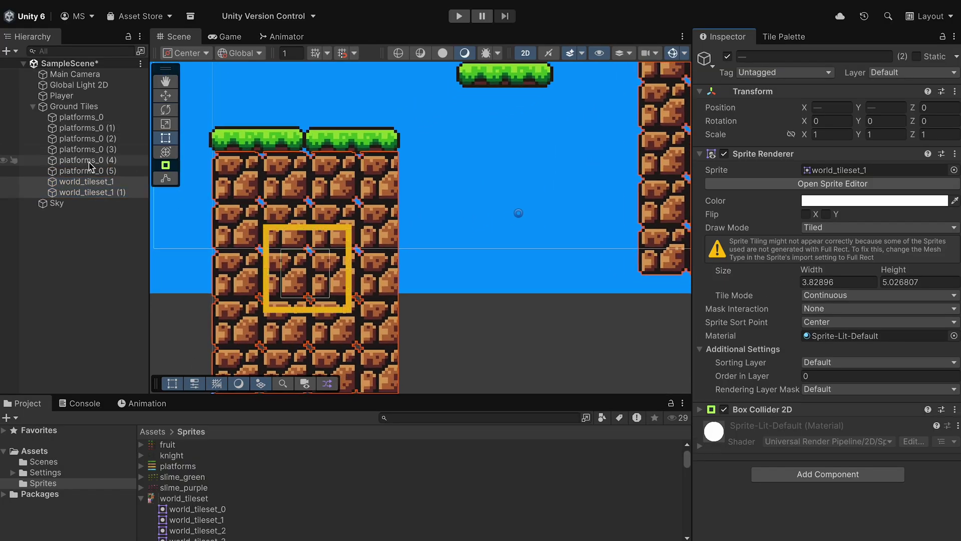
click(105, 184)
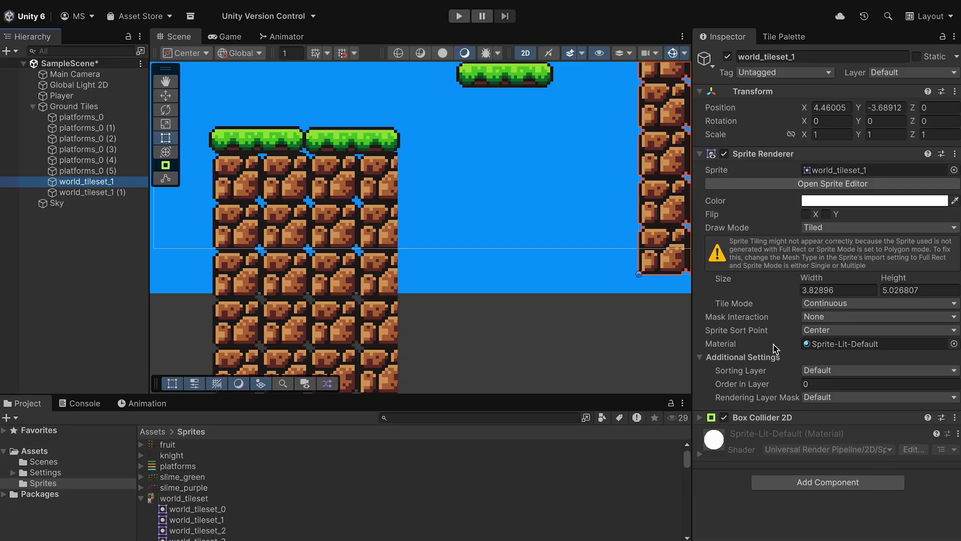
Stretch the pillar's Box Collider 2D bottom and right edges to match the pillar's bounds
click(701, 418)
click(700, 154)
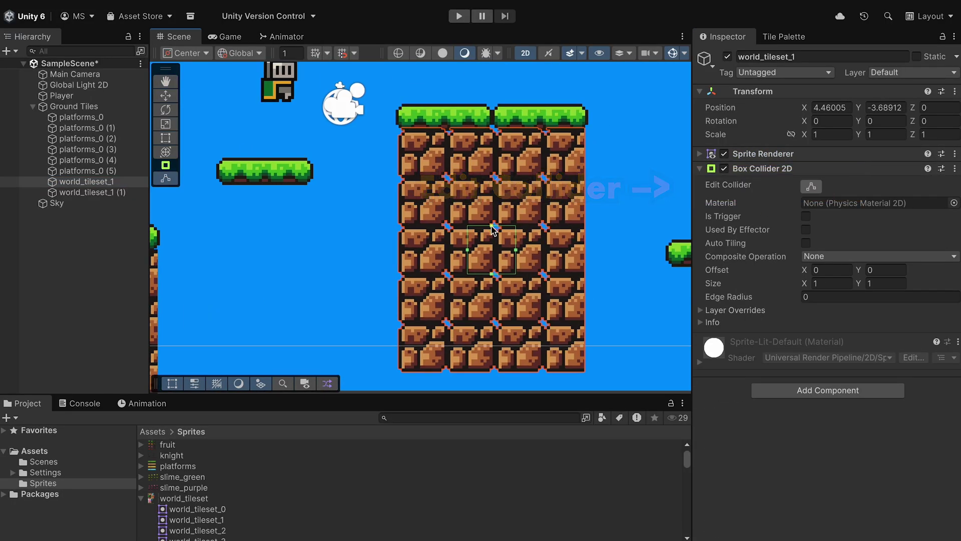
drag(492, 237, 493, 276)
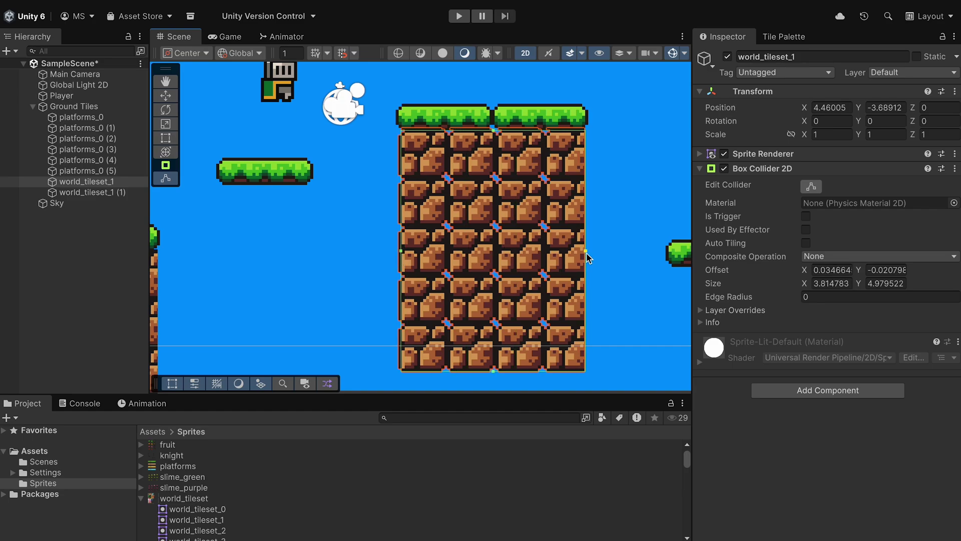
drag(588, 258, 589, 258)
scroll(588, 258, down, 3)
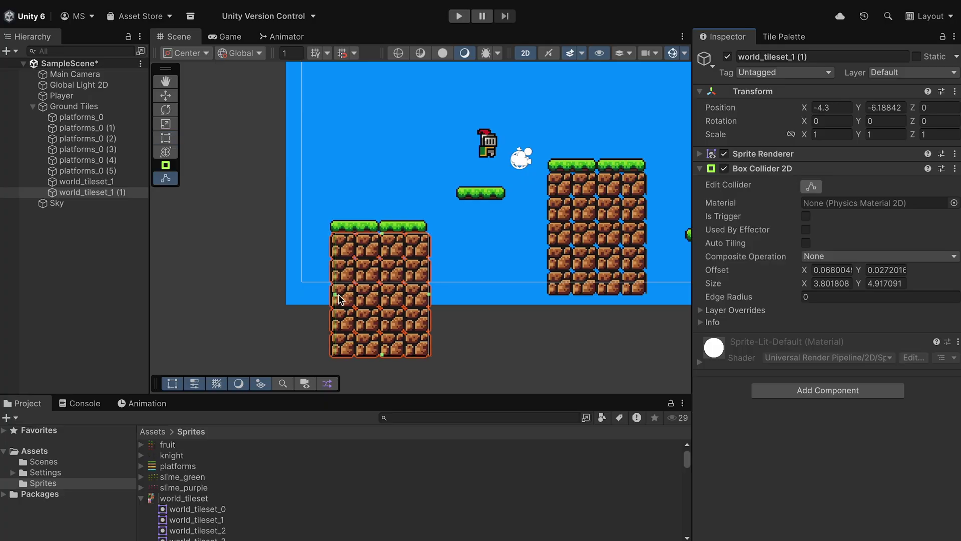
Play the scene, move the knight onto both pillars and a platform, then view the Game camera
click(459, 16)
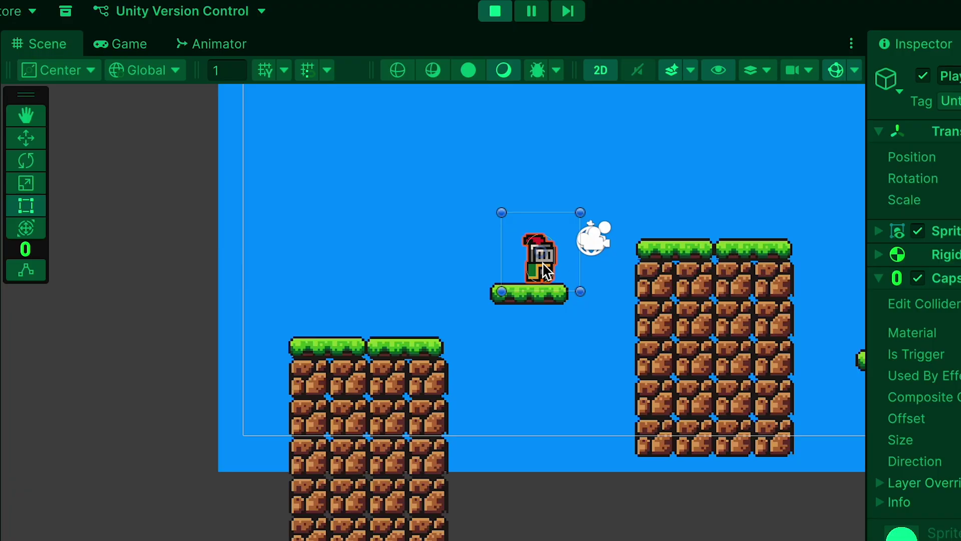
drag(548, 272, 402, 212)
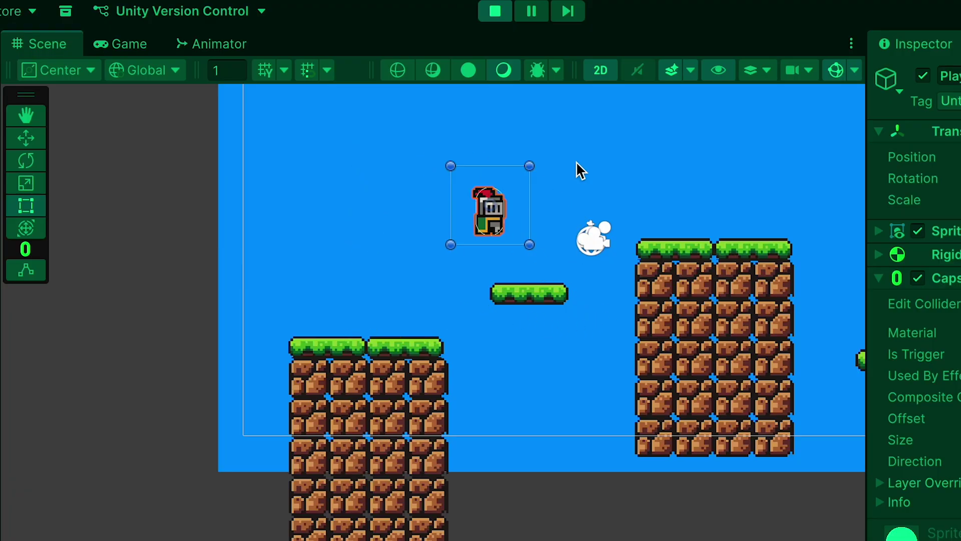
middle_drag(717, 171, 517, 205)
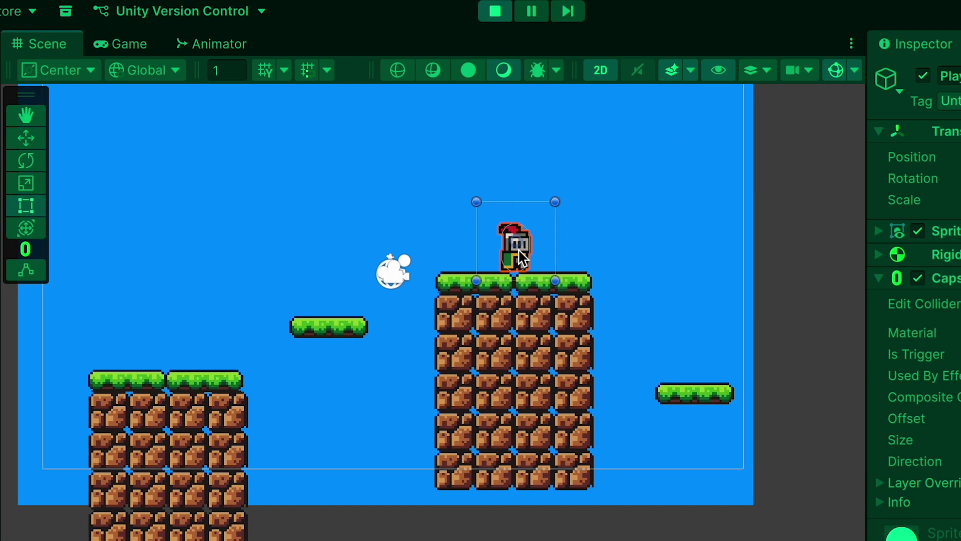
key(space)
key(Right)
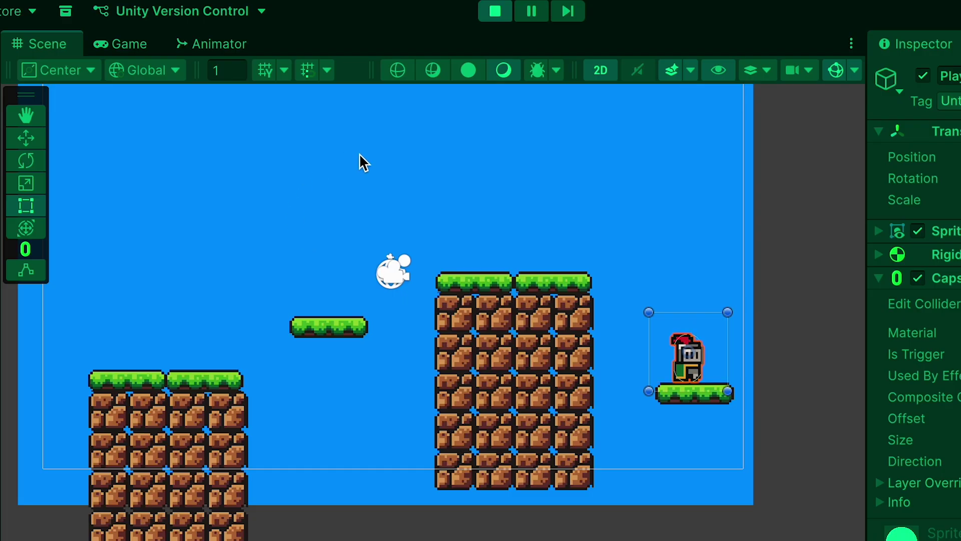
click(129, 48)
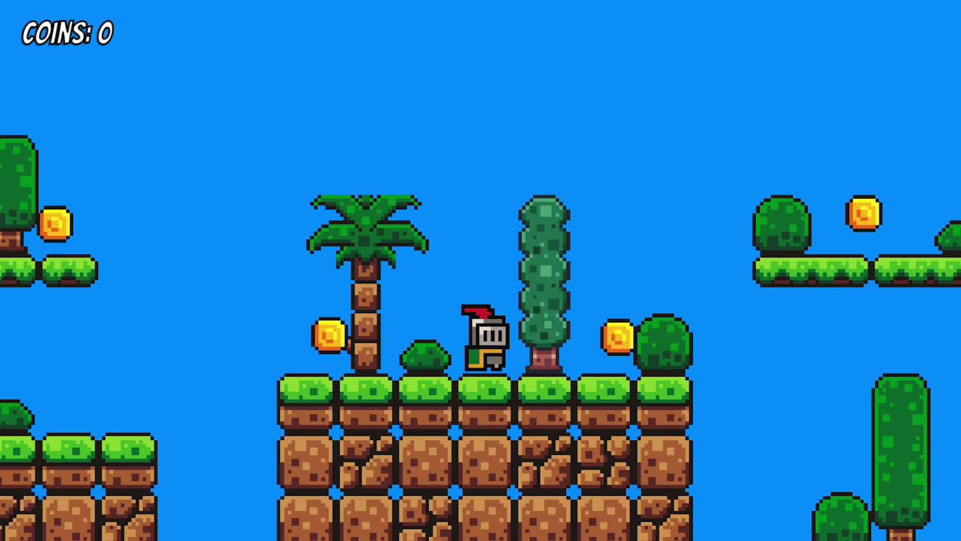
key(Right)
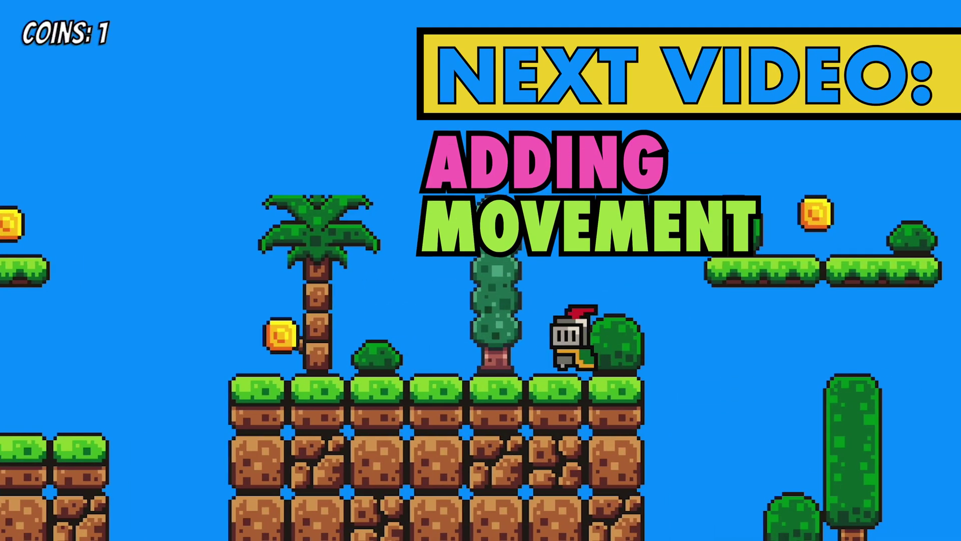
key(Left)
key(space)
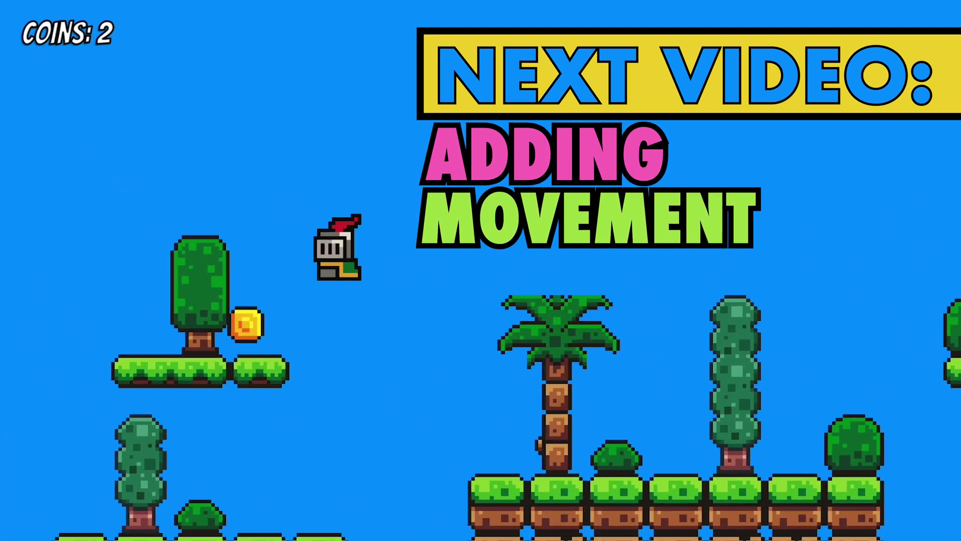
key(Right)
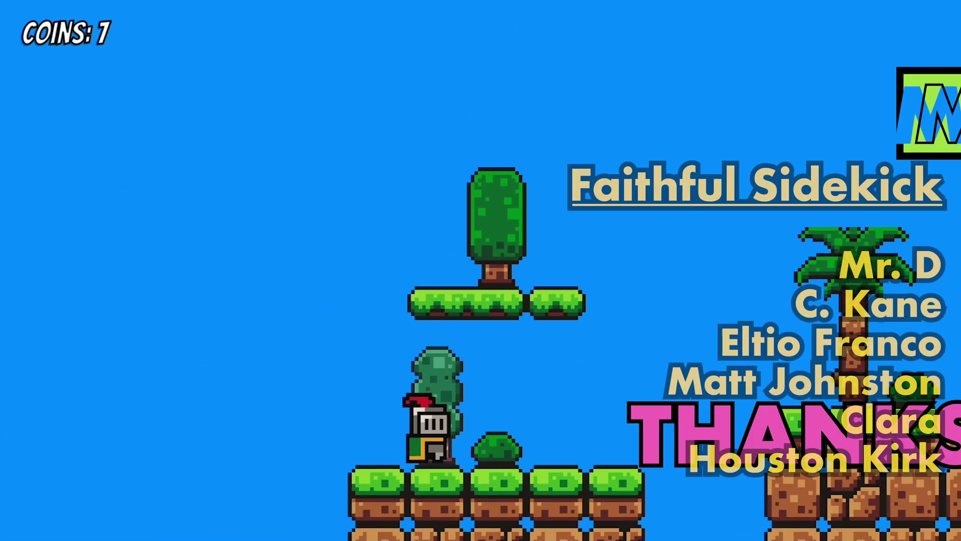
key(space)
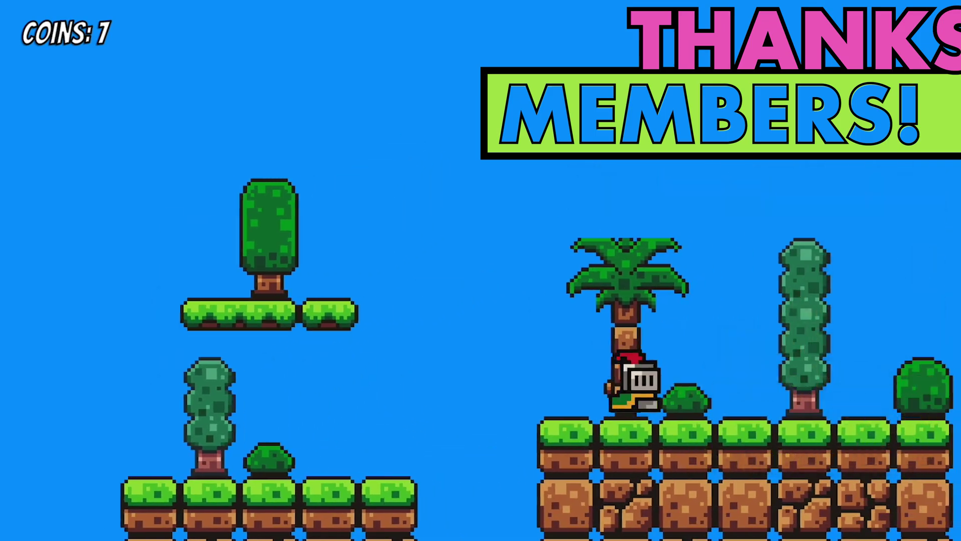